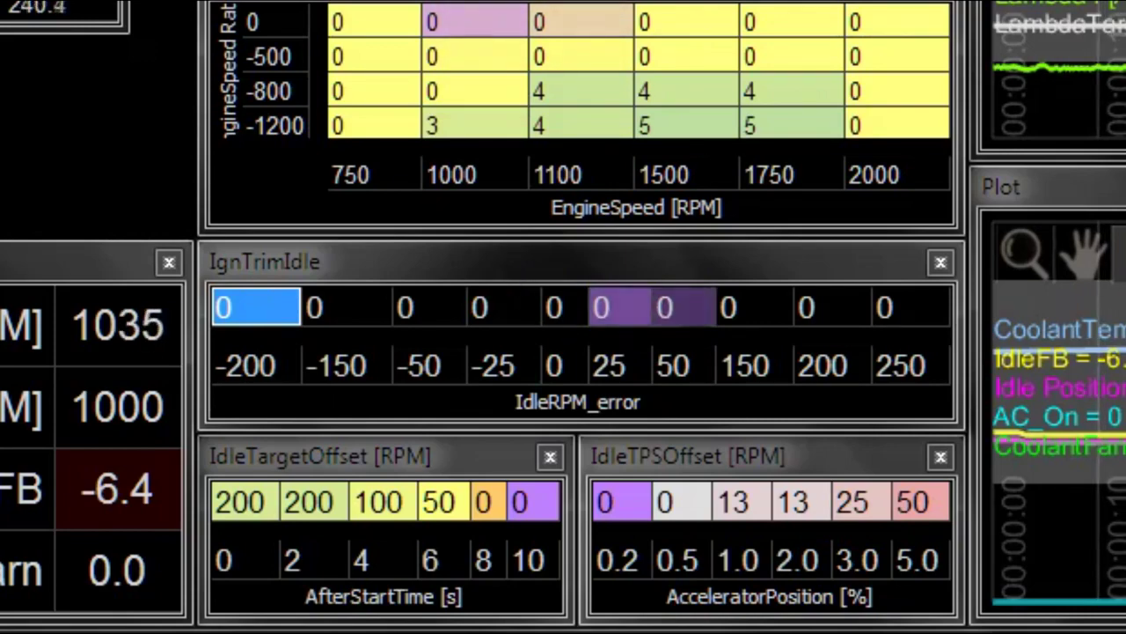
Step: Set Idle Feedback Min and Max to 0.0 on the Setup Wizard's Idle page
key(alt+w)
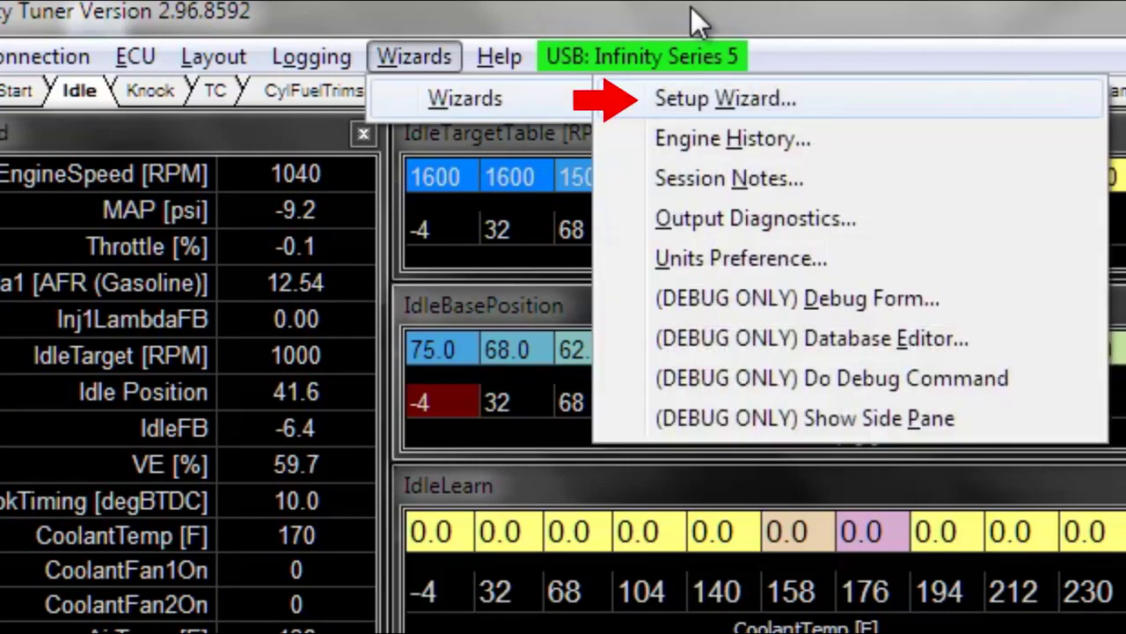
key(Return)
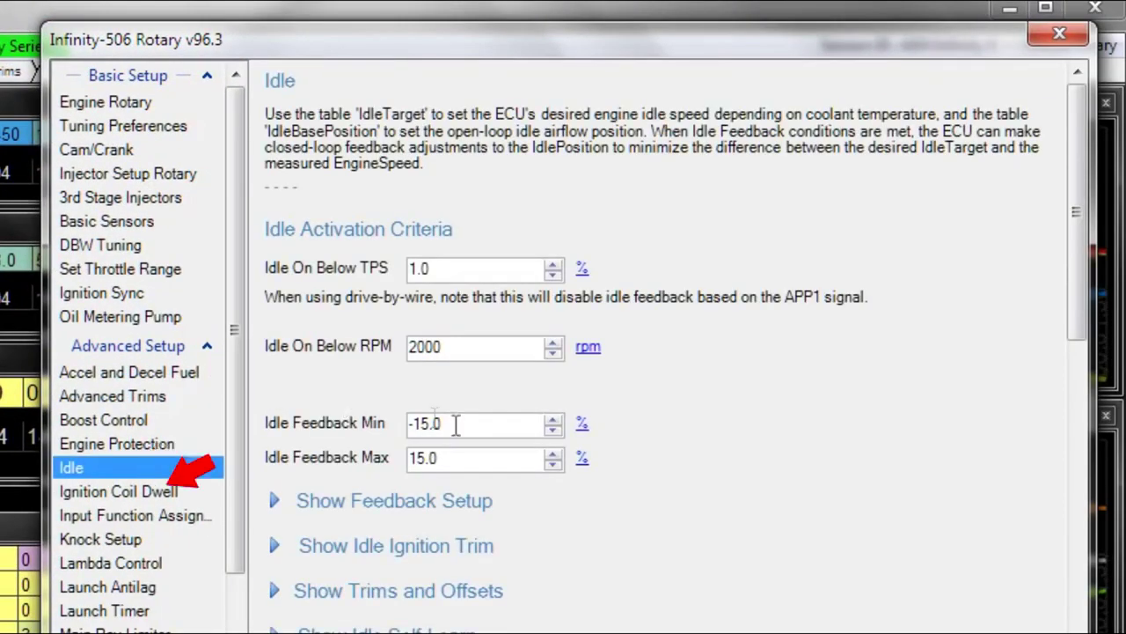
click(458, 426)
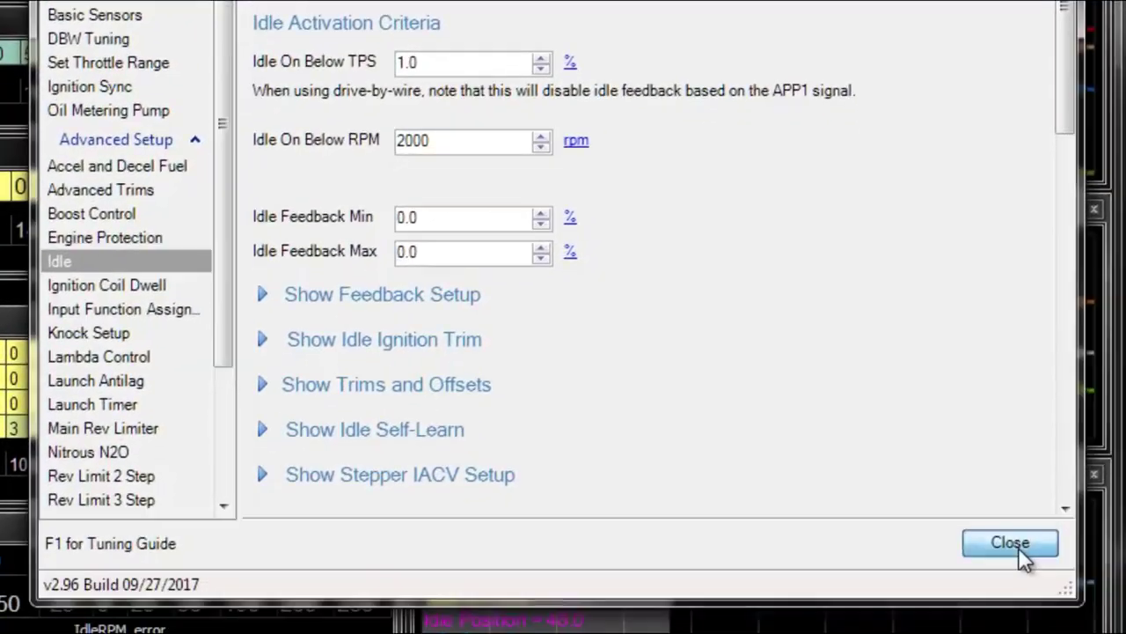
click(1019, 546)
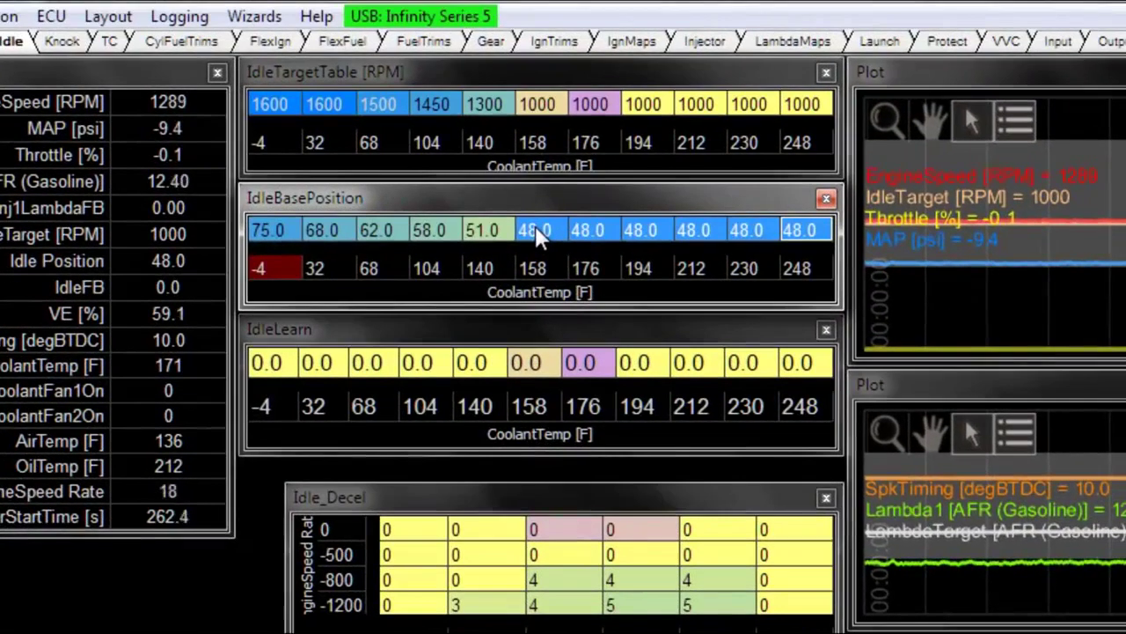
Step: Decrement the IdleBasePosition values for 158 °F and warmer from 48.0 to 41.0
key(minus)
key(minus)
key(minus)
key(minus)
key(minus)
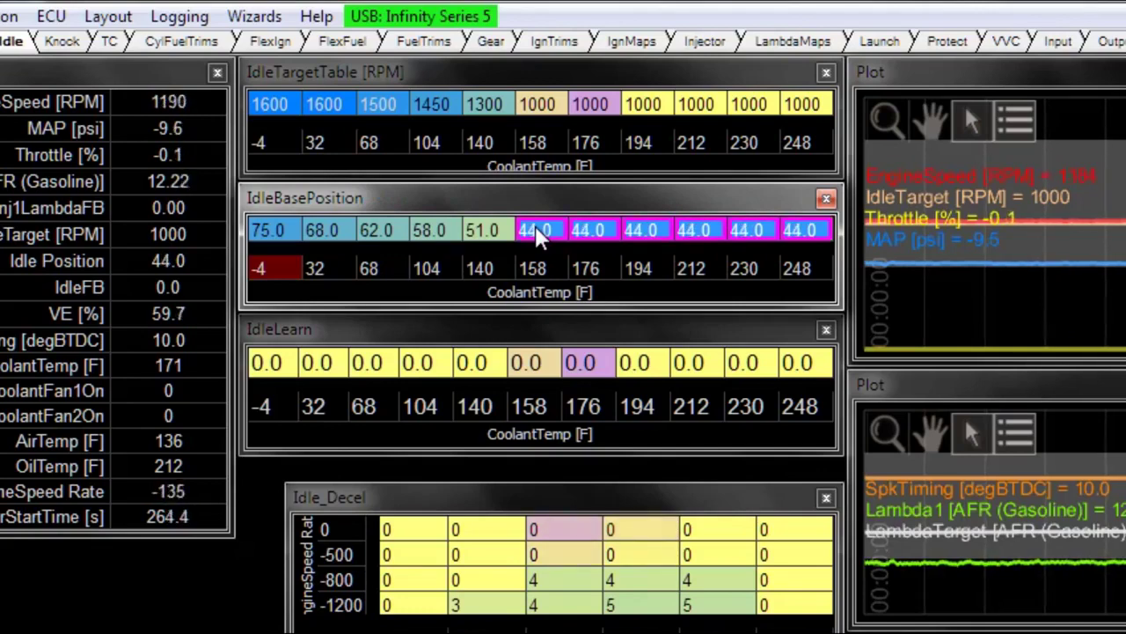
key(minus)
key(minus)
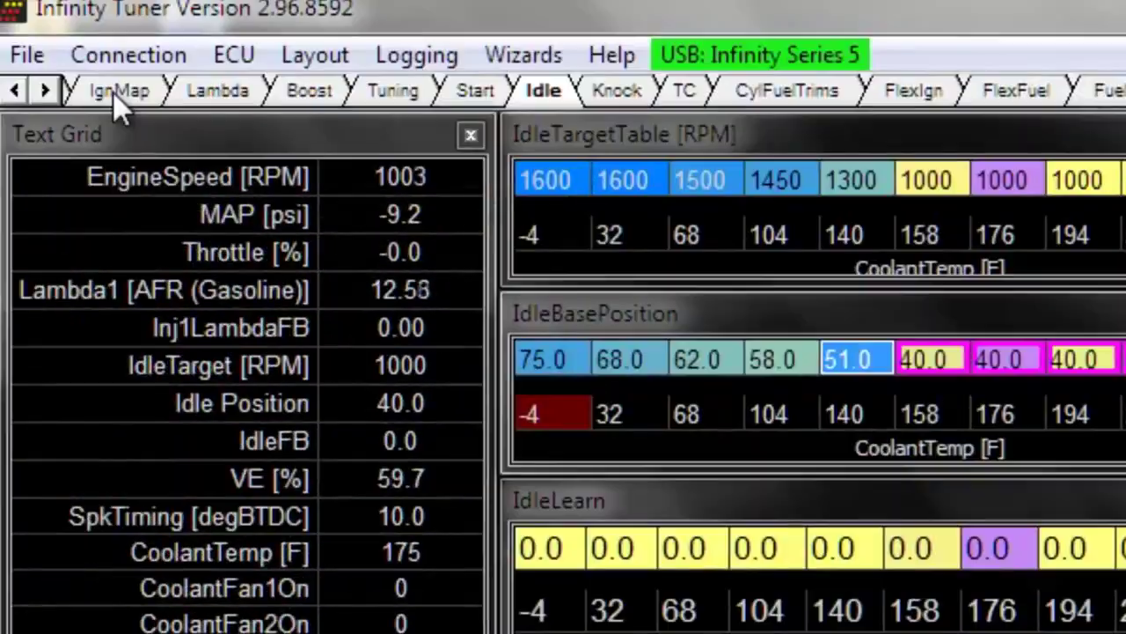
Step: Switch to the IgnMap layout, where the low-load idle cells show 10 degBTDC
click(114, 91)
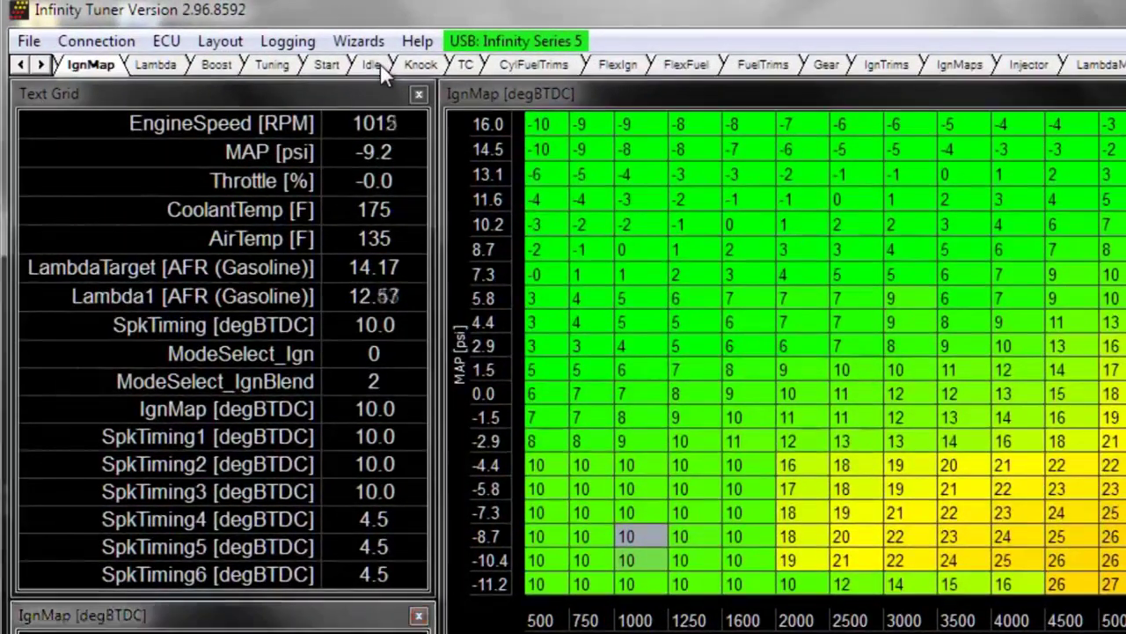
Step: Back on the Idle layout, select the whole IgnTrimIdle row from the -200 error cell
click(380, 65)
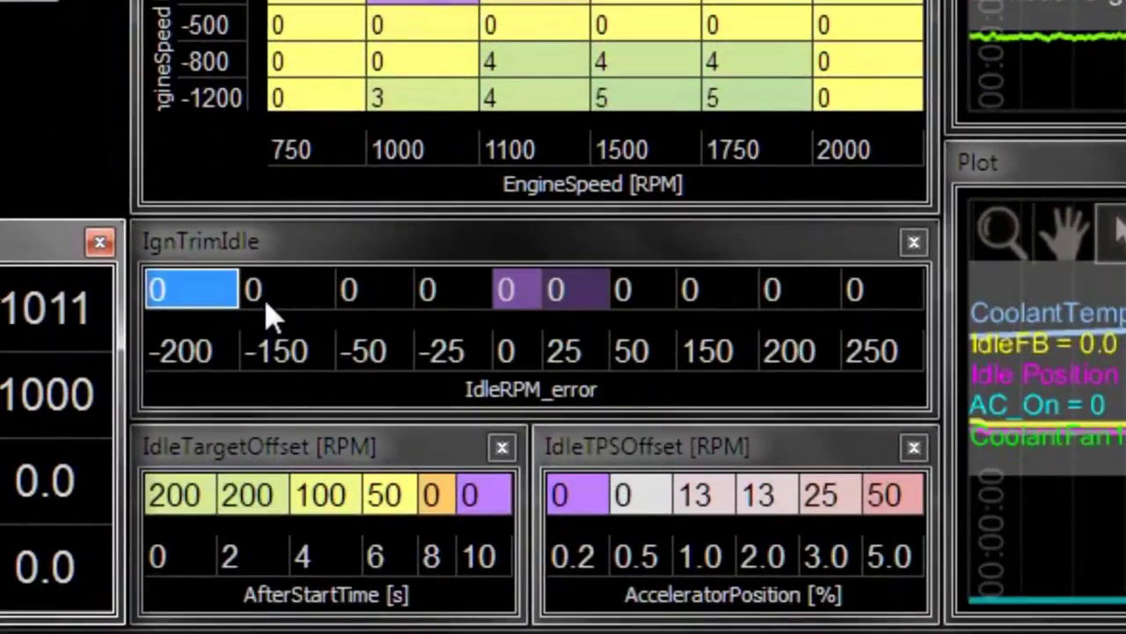
click(264, 295)
click(198, 308)
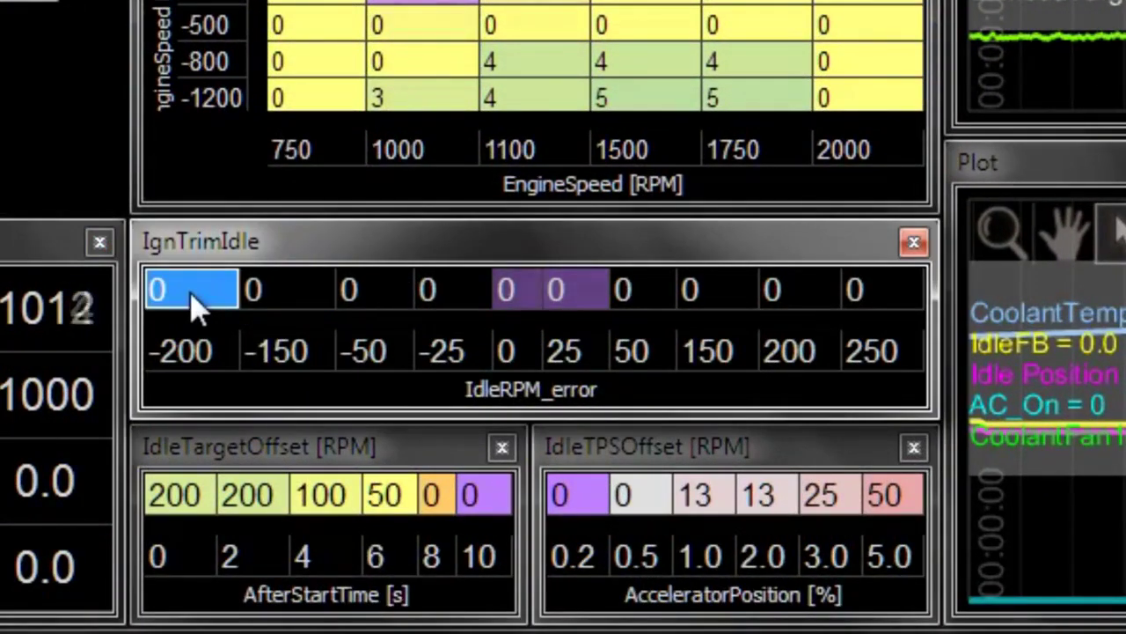
key(shift+Right)
key(shift+Right)
key(shift+Right)
key(shift+Right)
key(shift+Right)
key(shift+Right)
key(shift+Right)
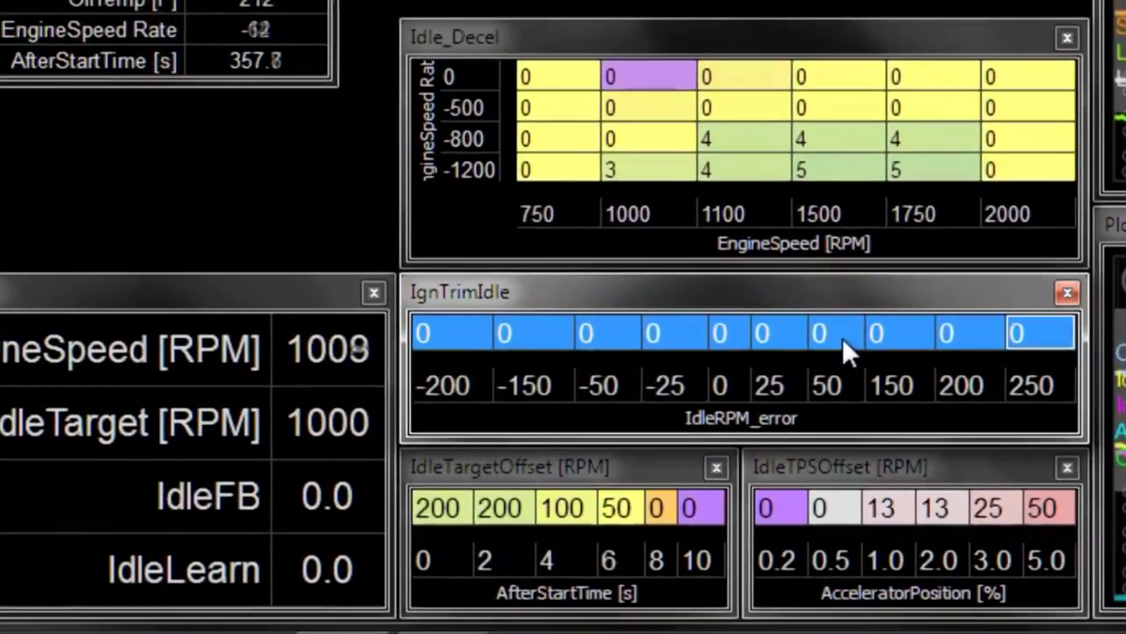
text(3)
key(Return)
text(5)
key(Return)
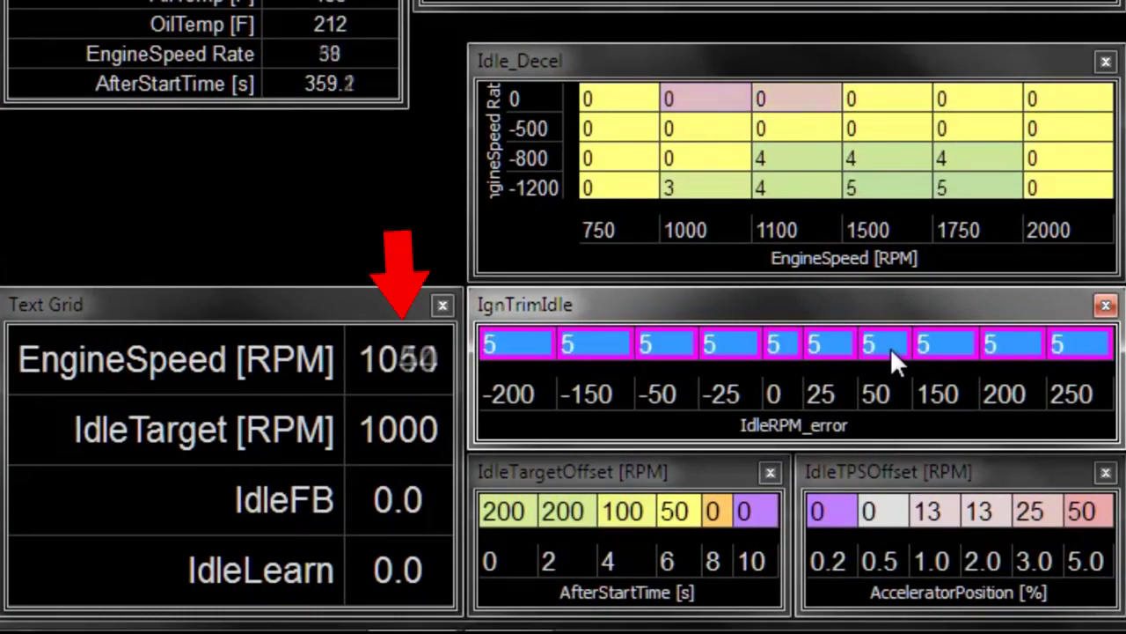
text(6)
key(Return)
text(5)
key(Return)
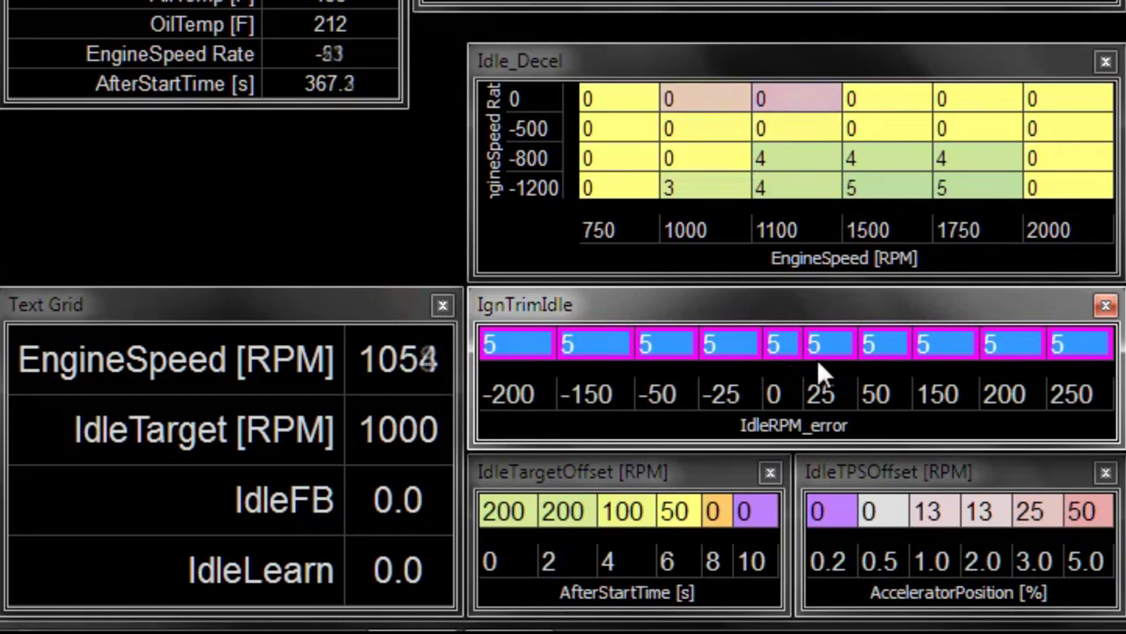
key(plus)
key(plus)
key(plus)
key(plus)
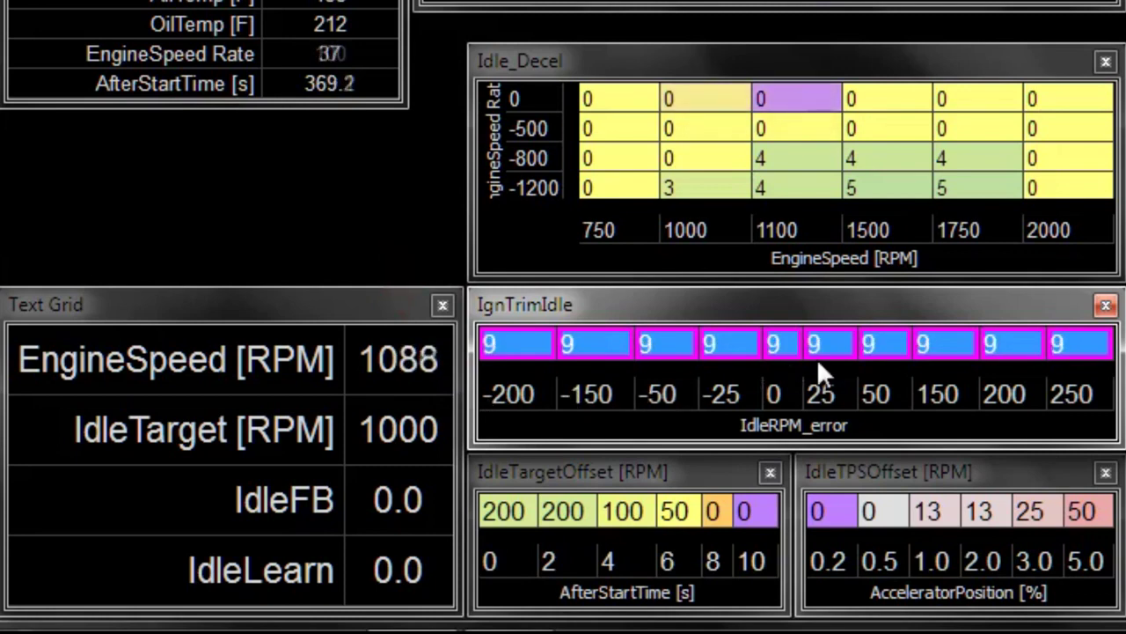
key(plus)
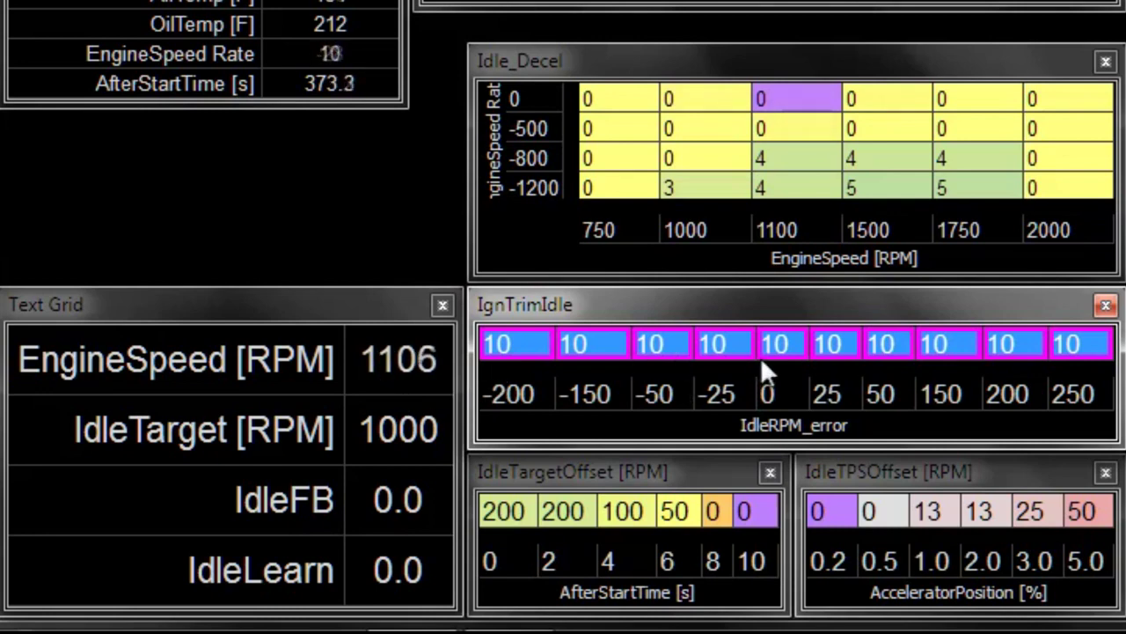
key(plus)
key(plus)
key(plus)
key(plus)
key(plus)
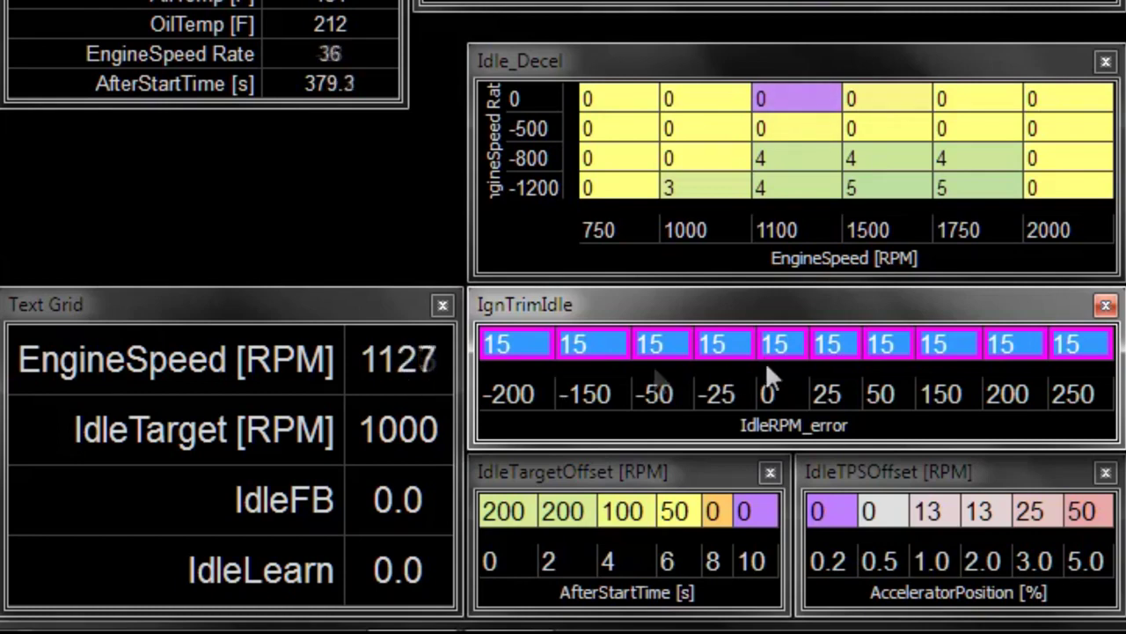
key(plus)
key(plus)
key(plus)
key(plus)
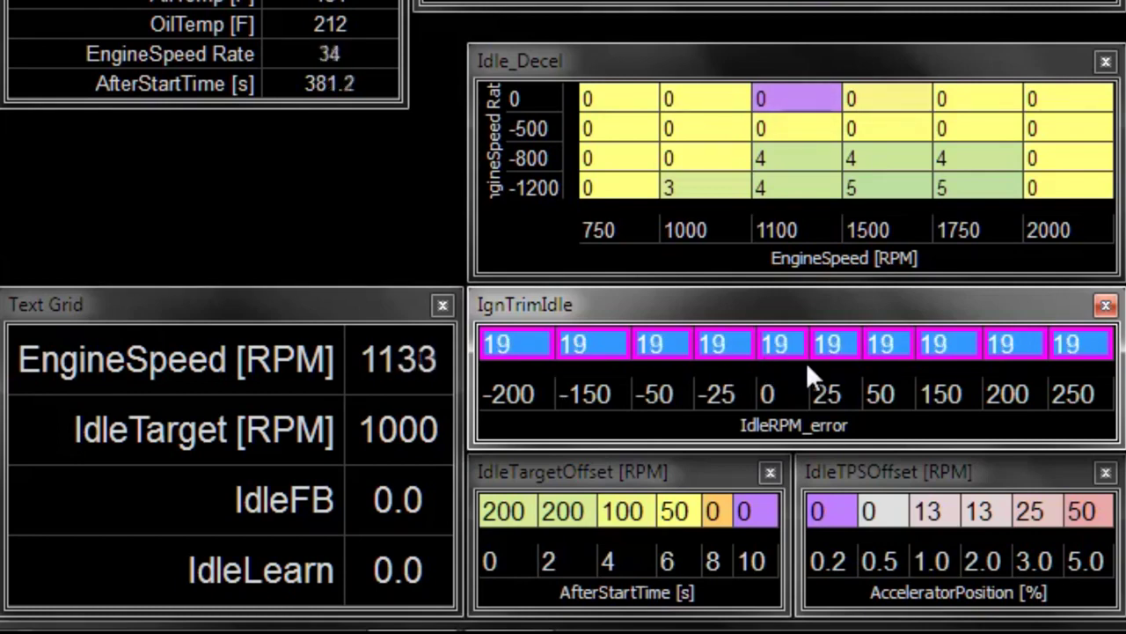
key(plus)
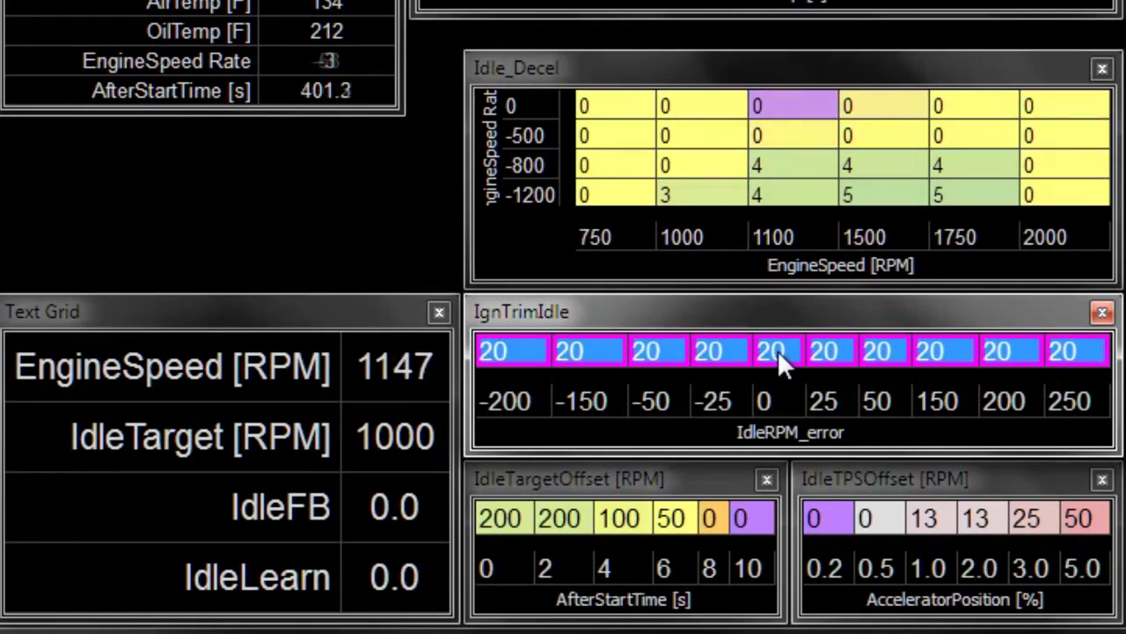
key(minus)
key(minus)
key(minus)
key(minus)
key(minus)
key(minus)
key(minus)
key(minus)
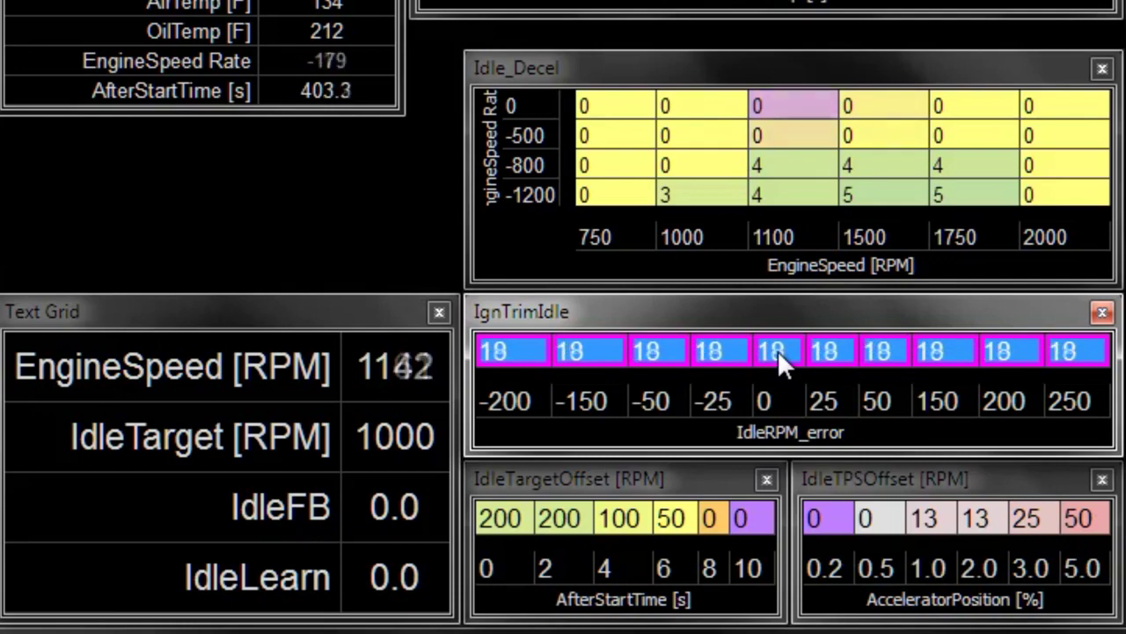
key(minus)
key(minus)
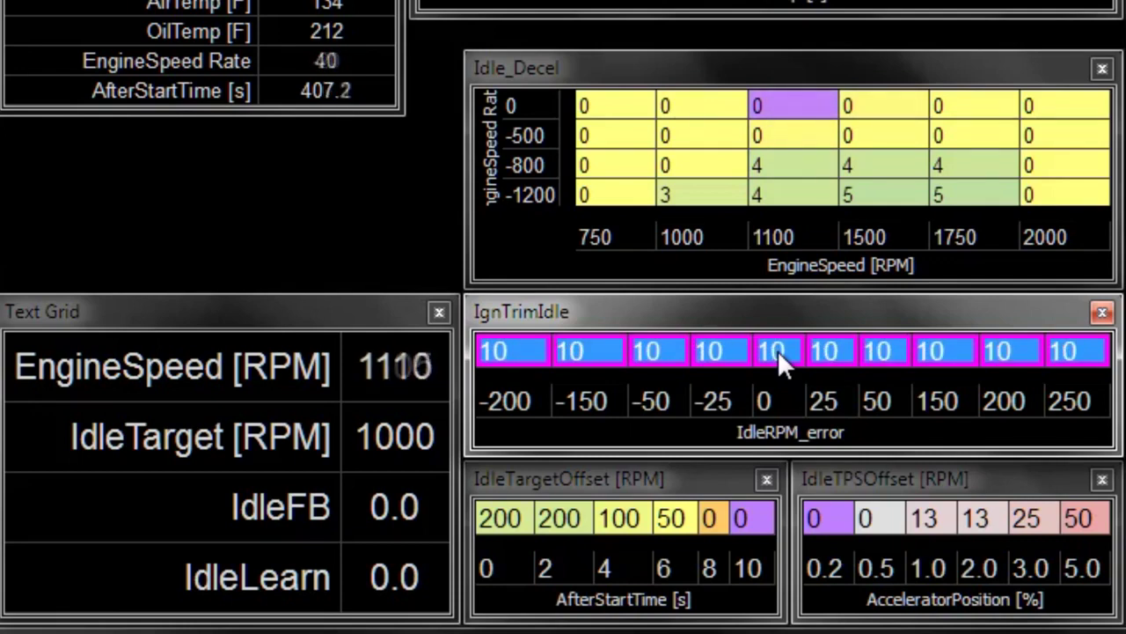
key(minus)
key(minus)
key(minus)
key(minus)
key(minus)
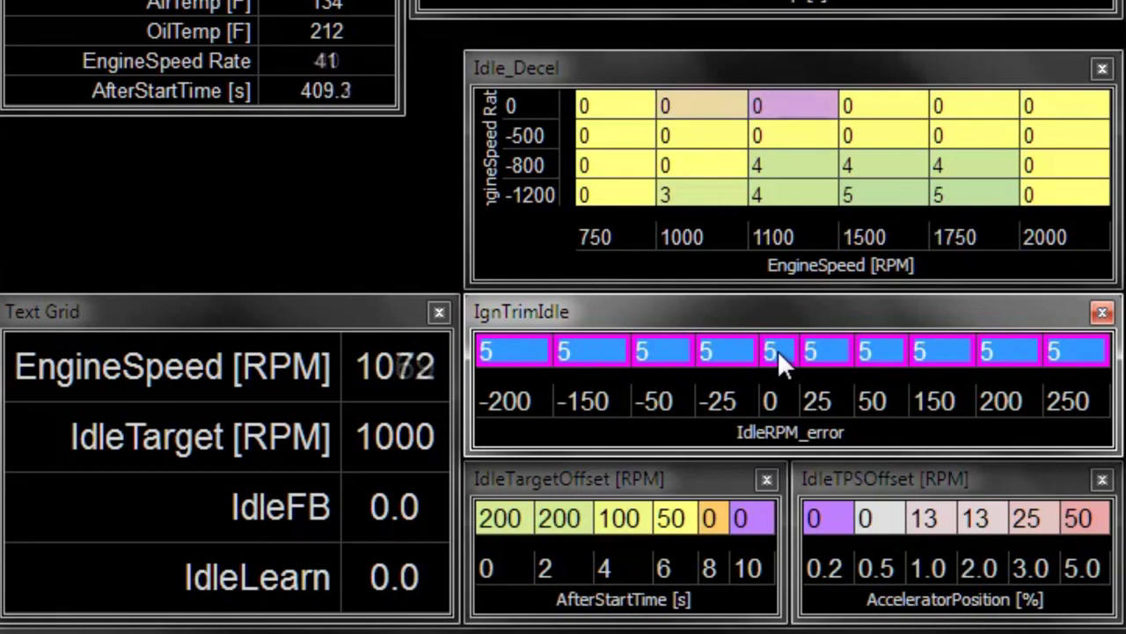
key(minus)
key(minus)
key(minus)
key(minus)
key(minus)
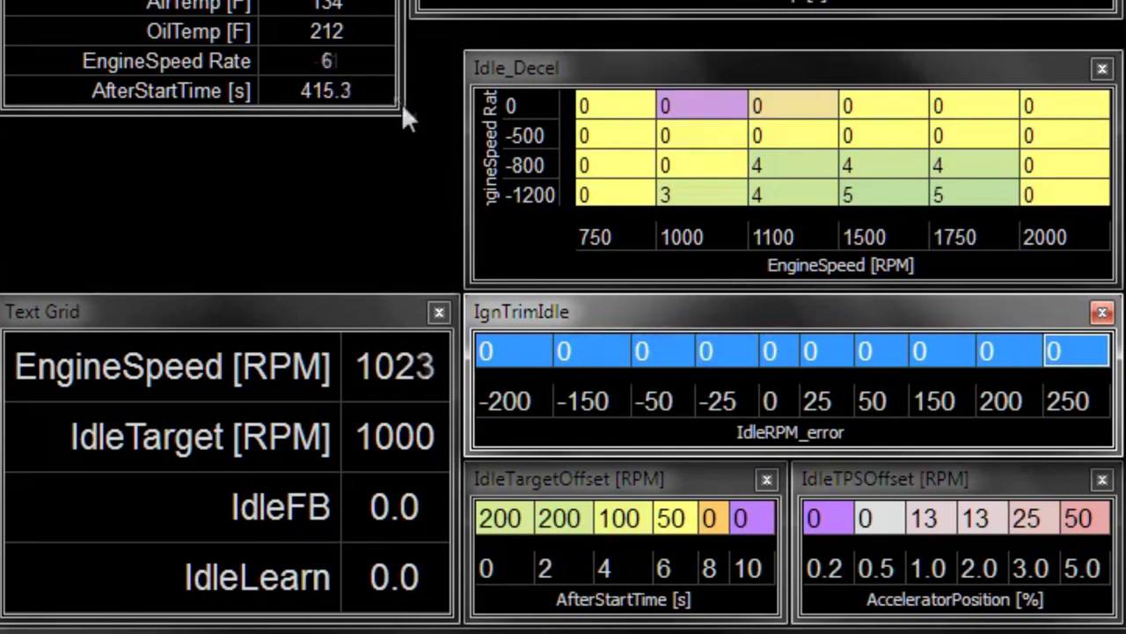
click(578, 345)
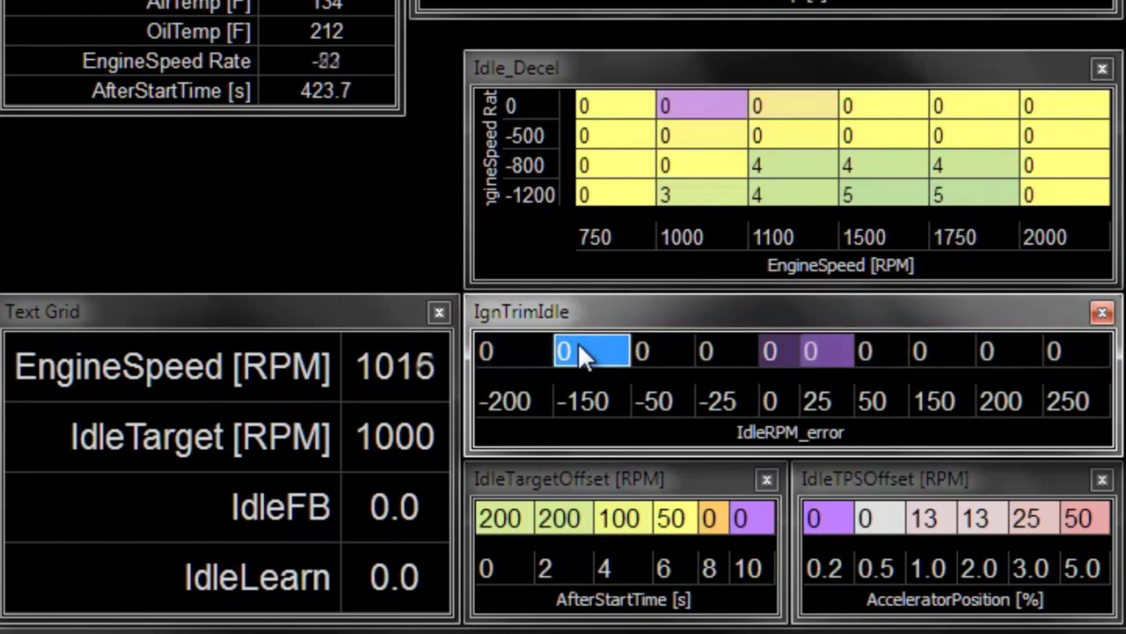
key(Left)
key(shift+Right)
key(shift+Right)
key(shift+Right)
key(shift+Right)
key(shift+Right)
key(shift+Right)
key(shift+Right)
key(shift+Right)
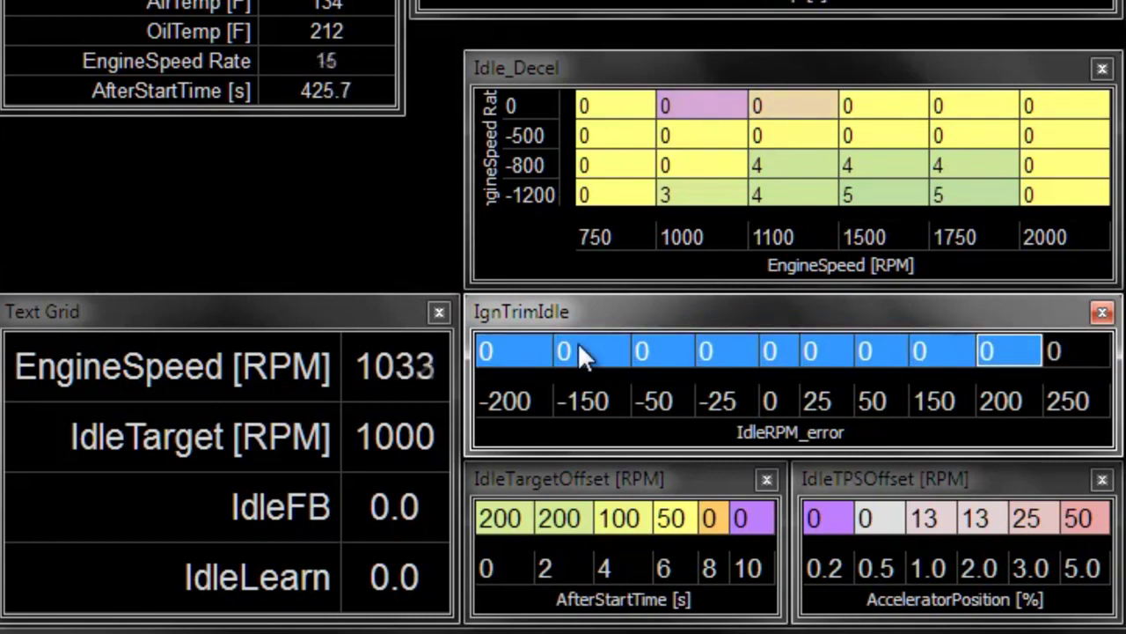
key(shift+Right)
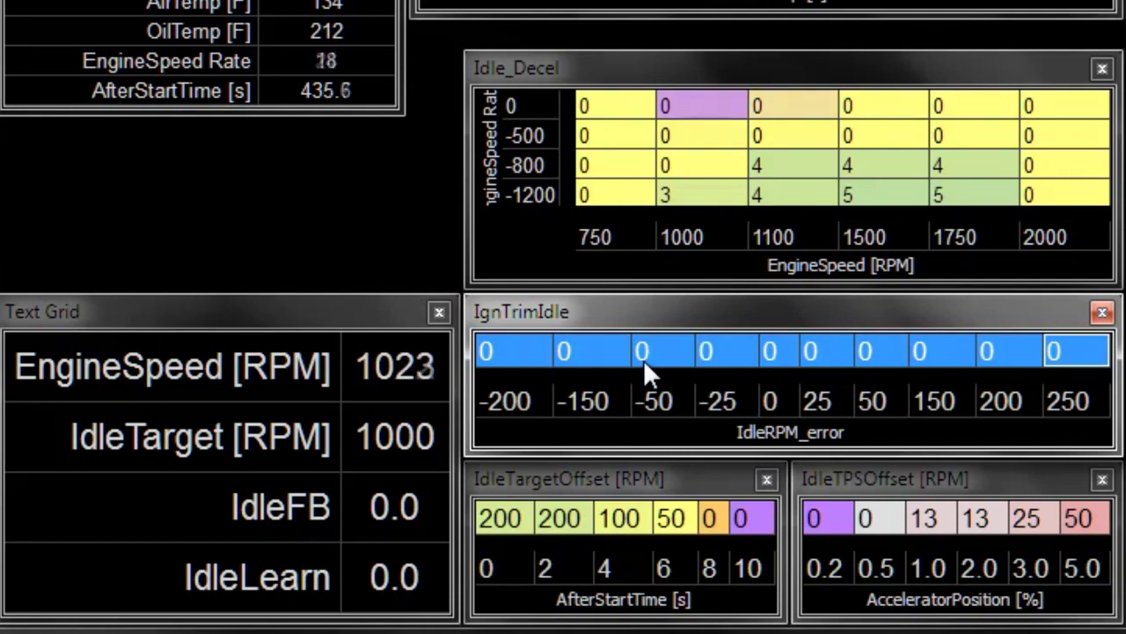
key(minus)
key(minus)
key(minus)
key(minus)
key(minus)
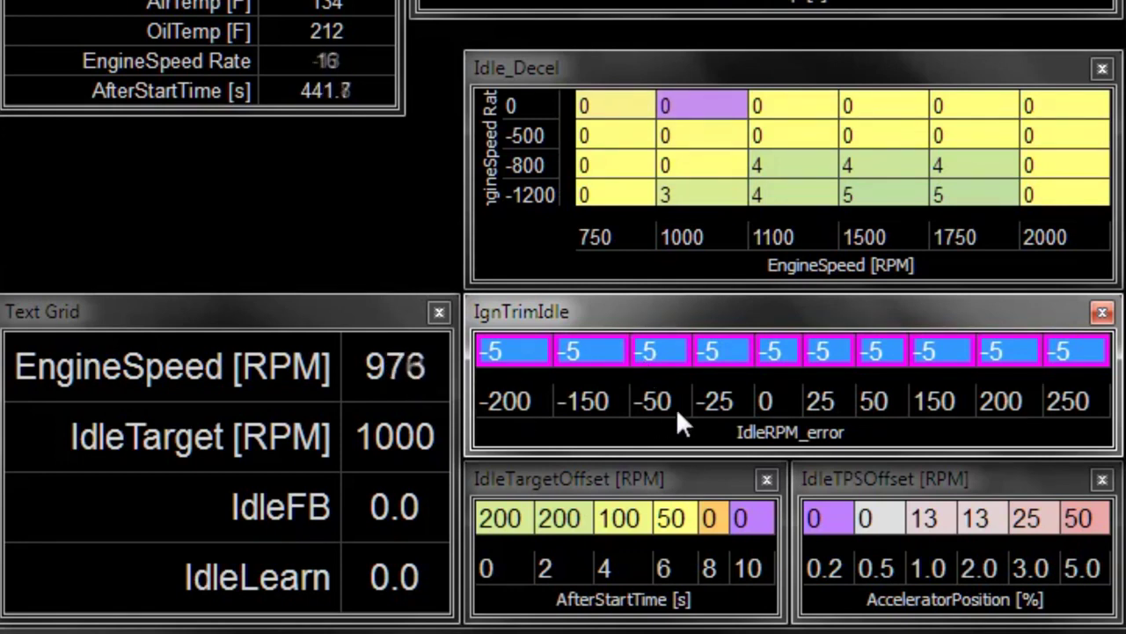
key(minus)
key(minus)
key(minus)
key(minus)
key(minus)
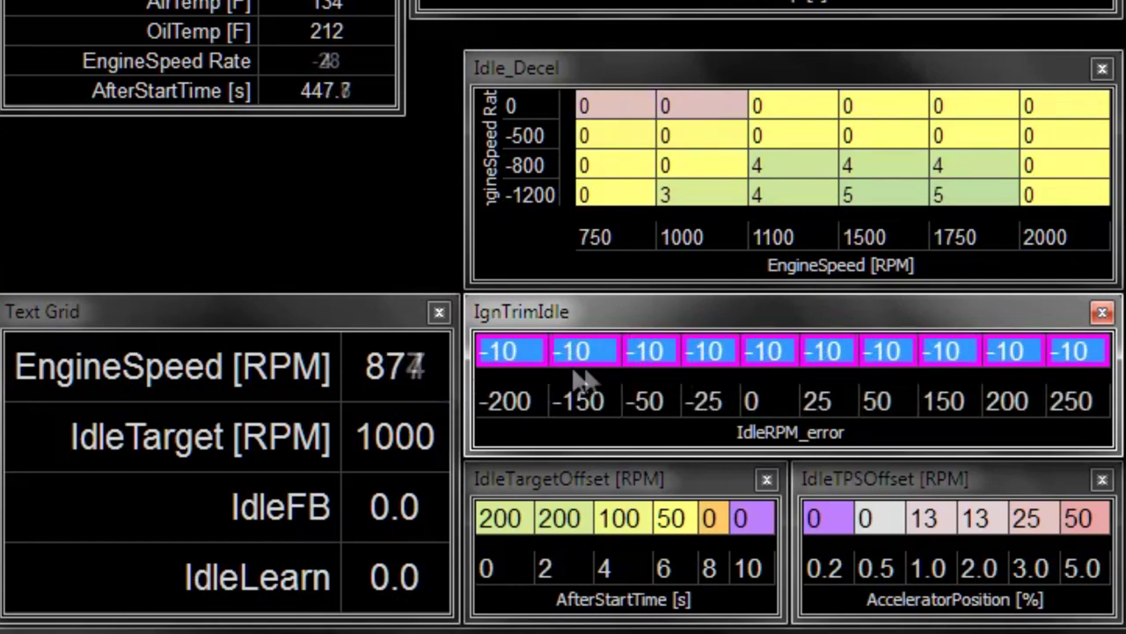
key(minus)
key(minus)
key(minus)
key(minus)
key(minus)
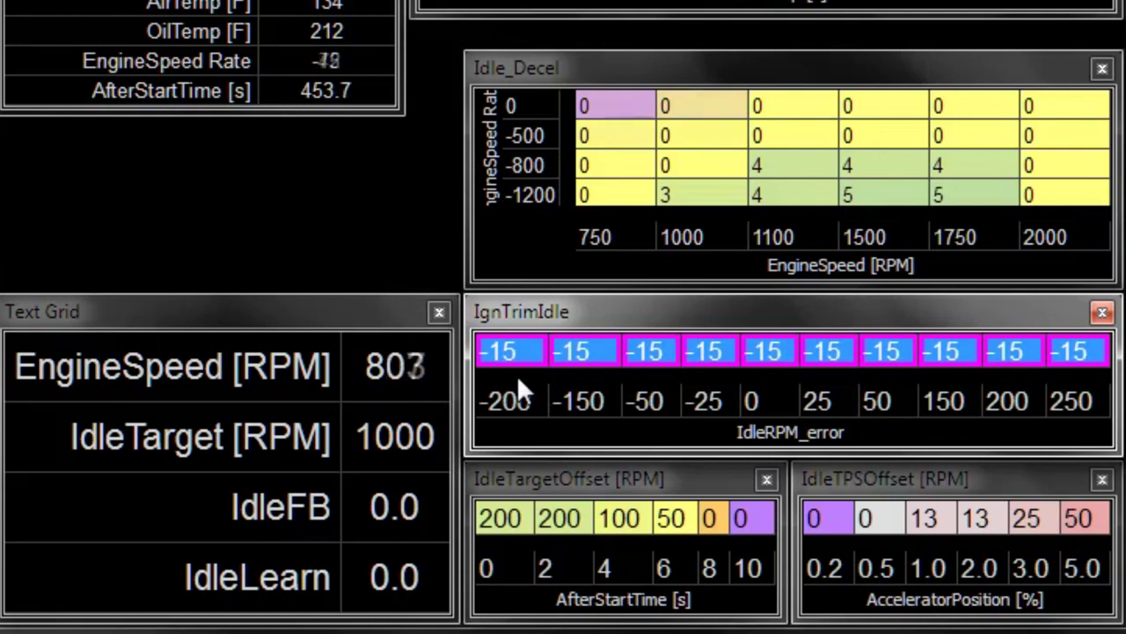
key(minus)
key(minus)
key(minus)
key(minus)
key(minus)
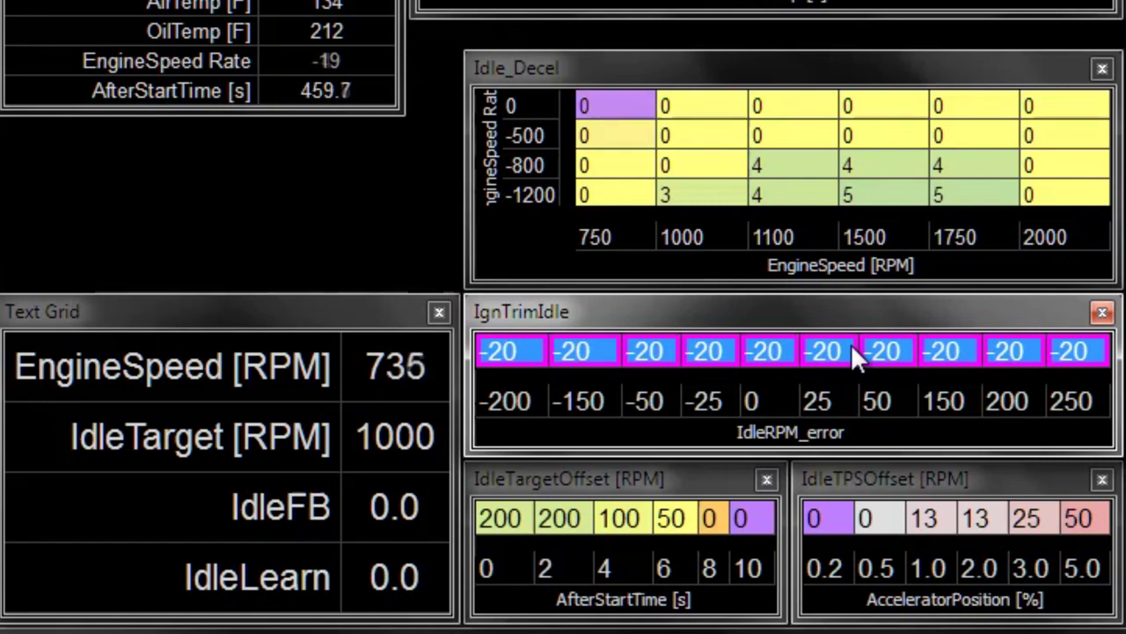
text(0)
key(Return)
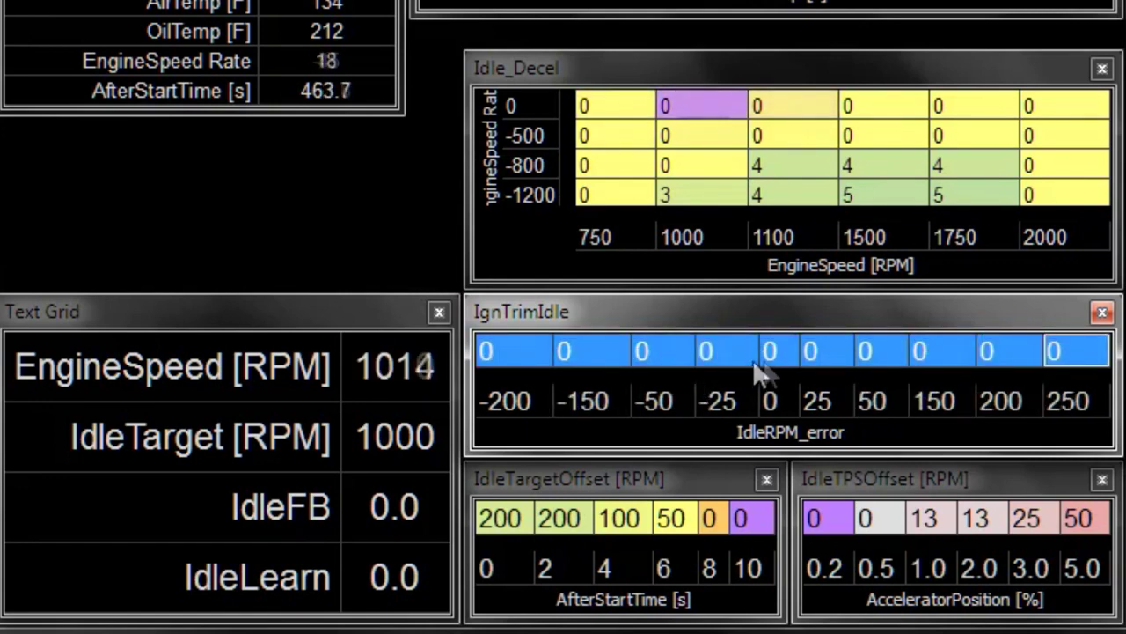
click(778, 353)
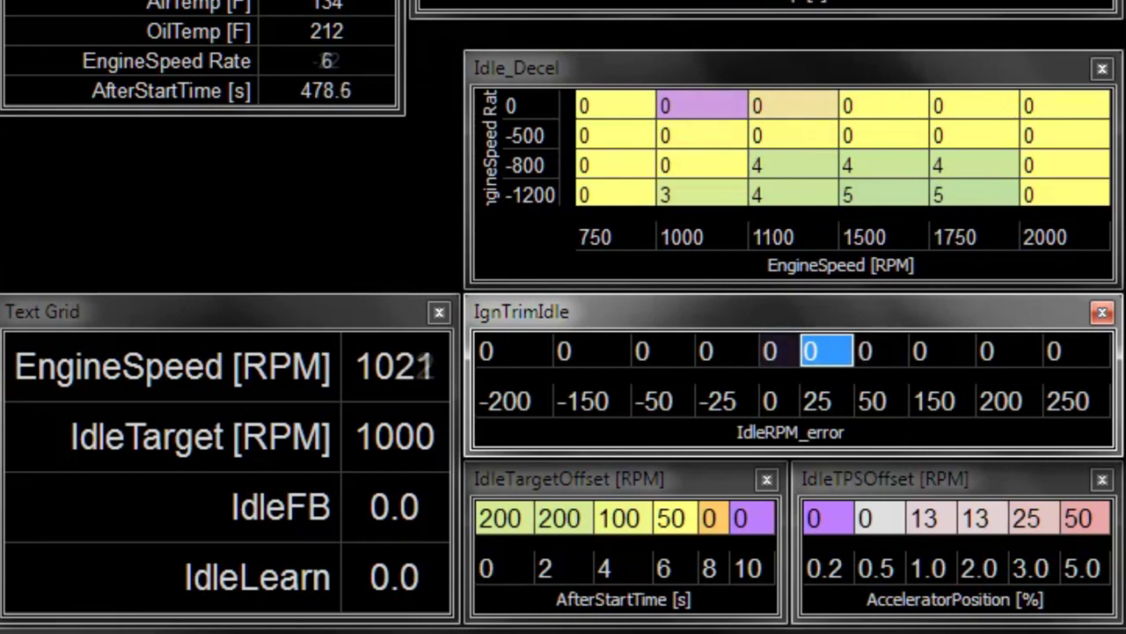
click(826, 351)
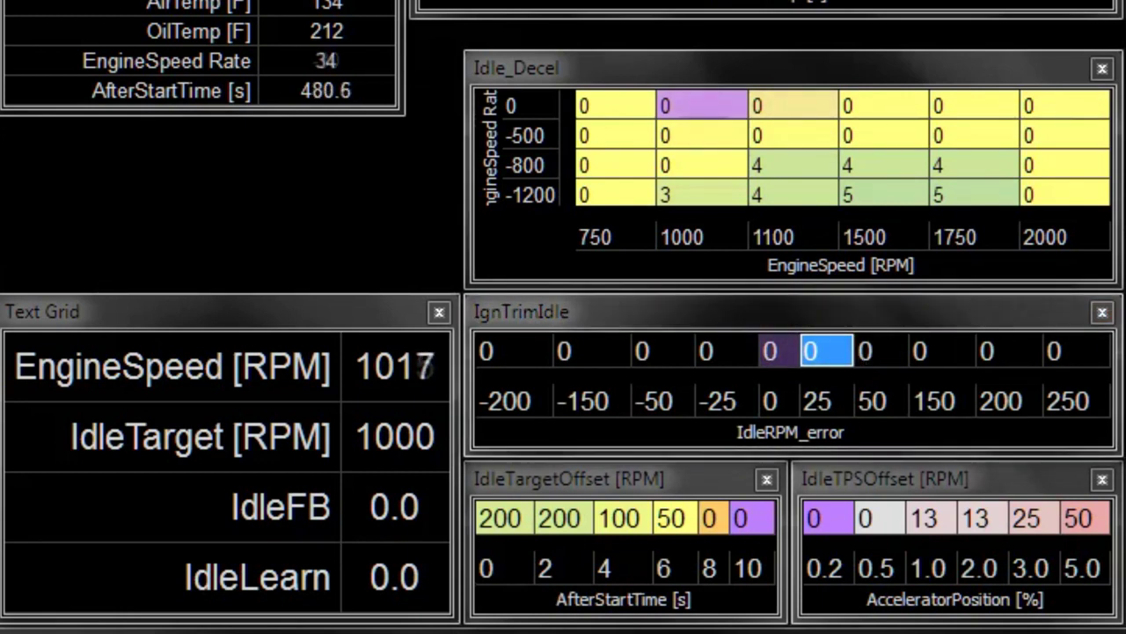
click(490, 344)
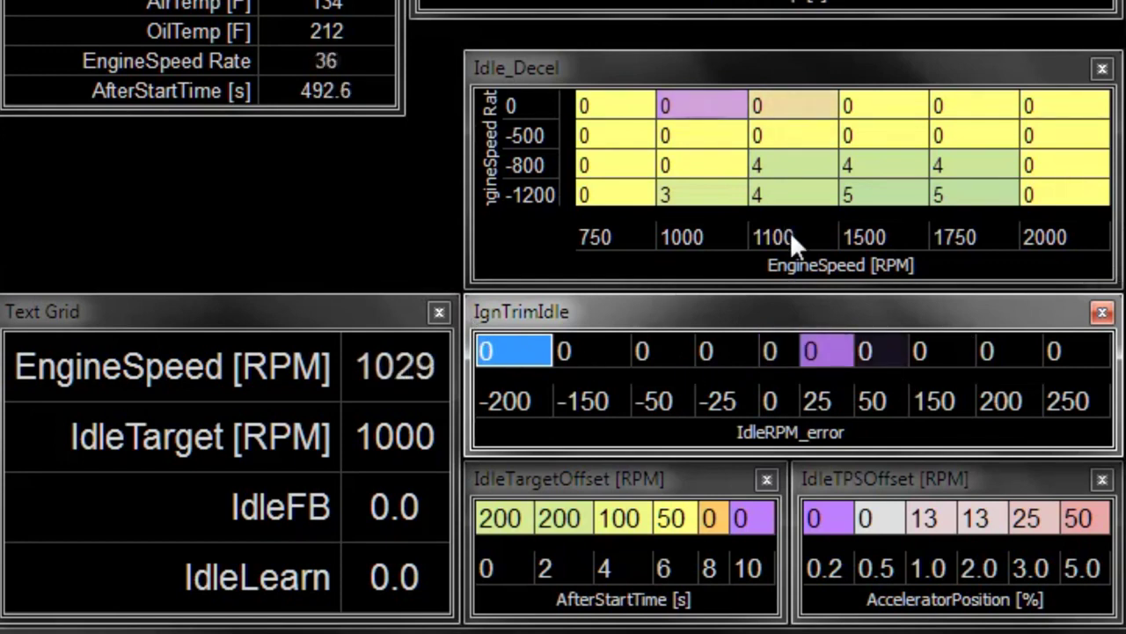
click(862, 363)
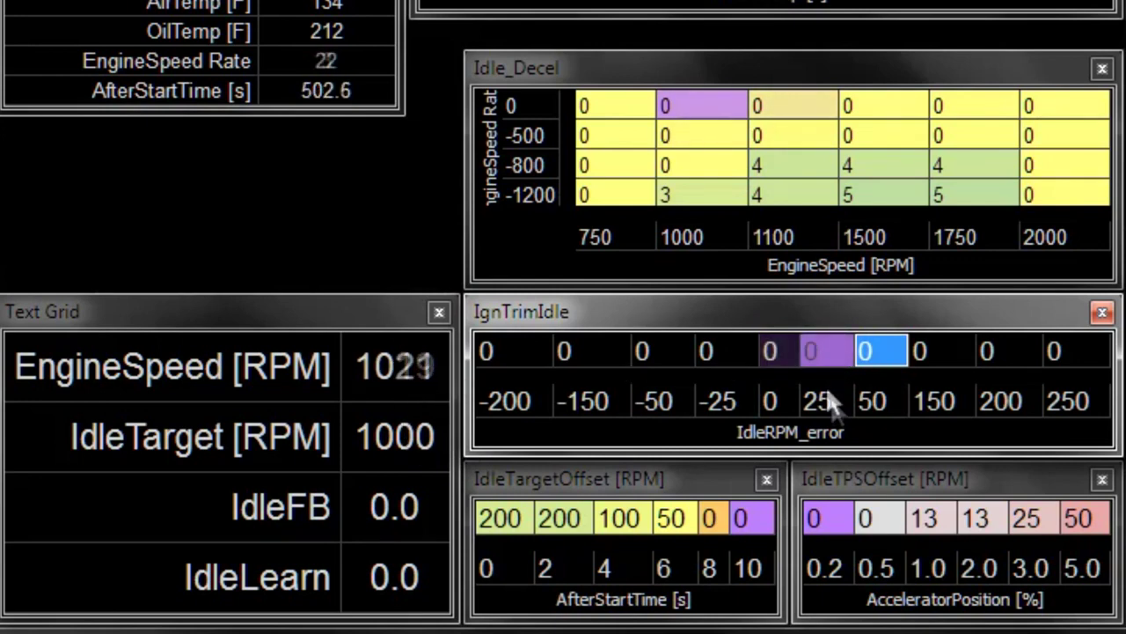
Step: Set the IgnTrimIdle trim to -5 at 25 RPM error and -15 for 50–250
click(821, 351)
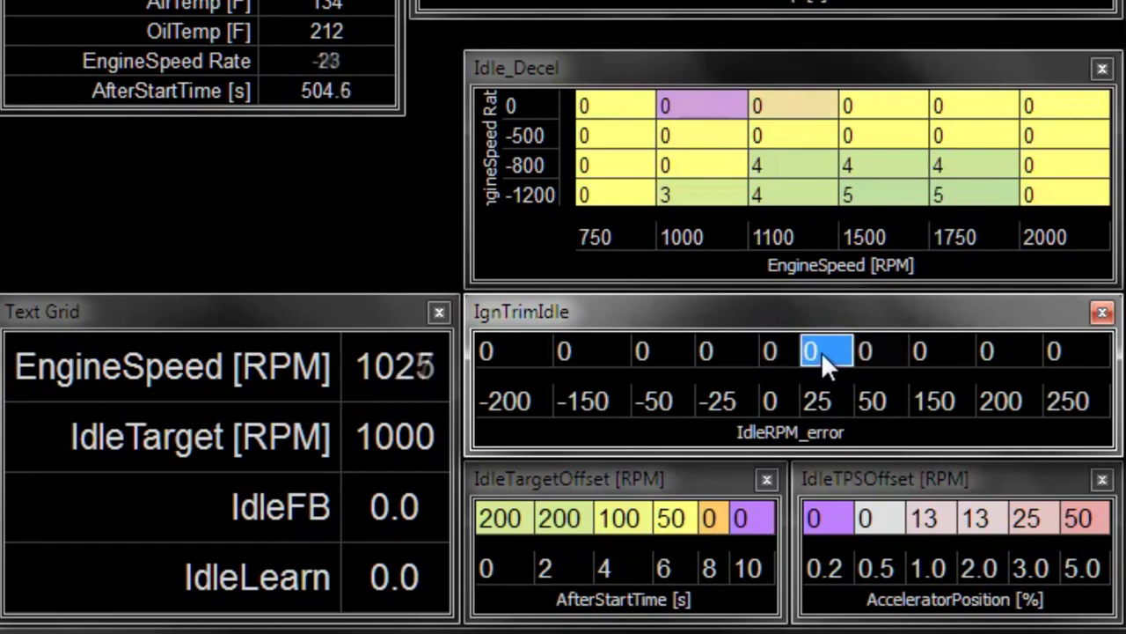
key(shift+Right)
key(shift+Right)
key(shift+Right)
key(shift+Right)
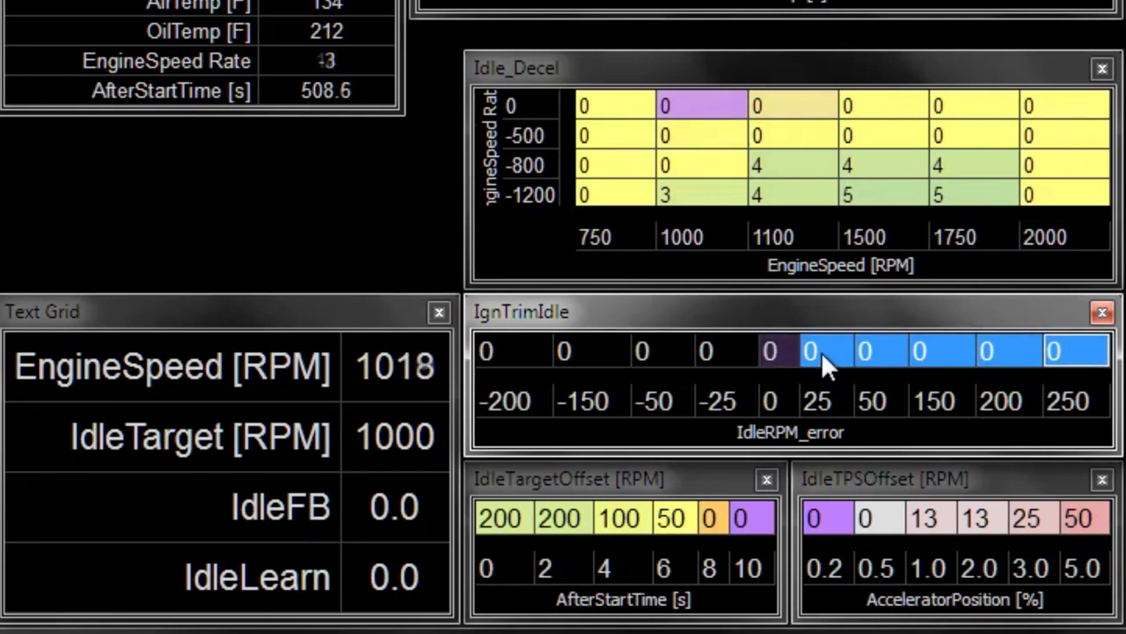
key(minus)
key(minus)
key(minus)
key(minus)
key(minus)
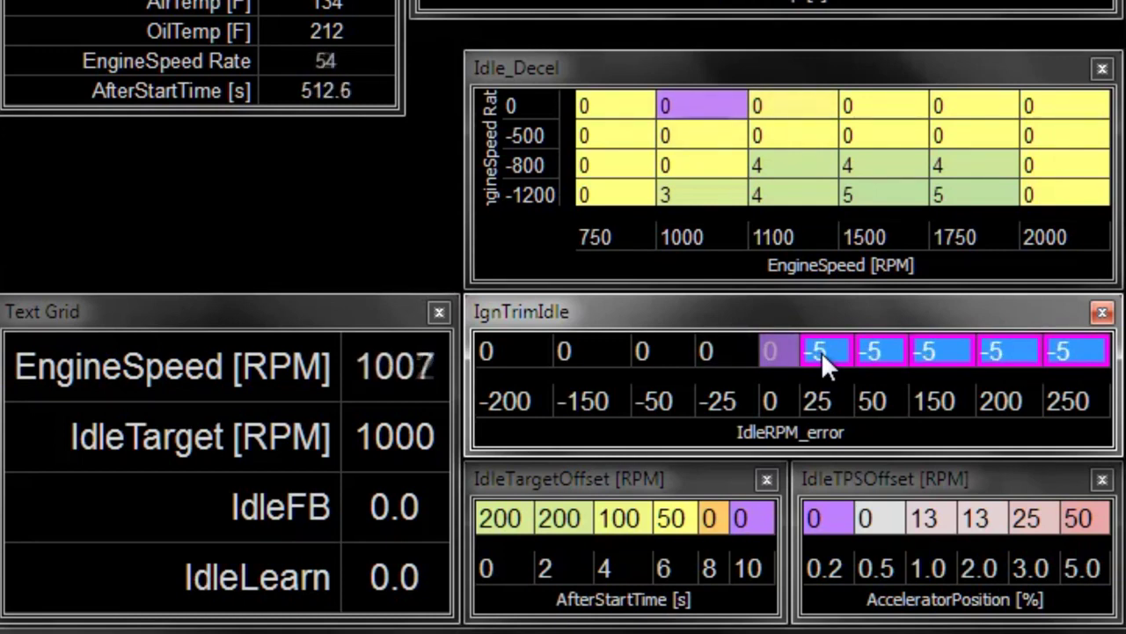
click(877, 353)
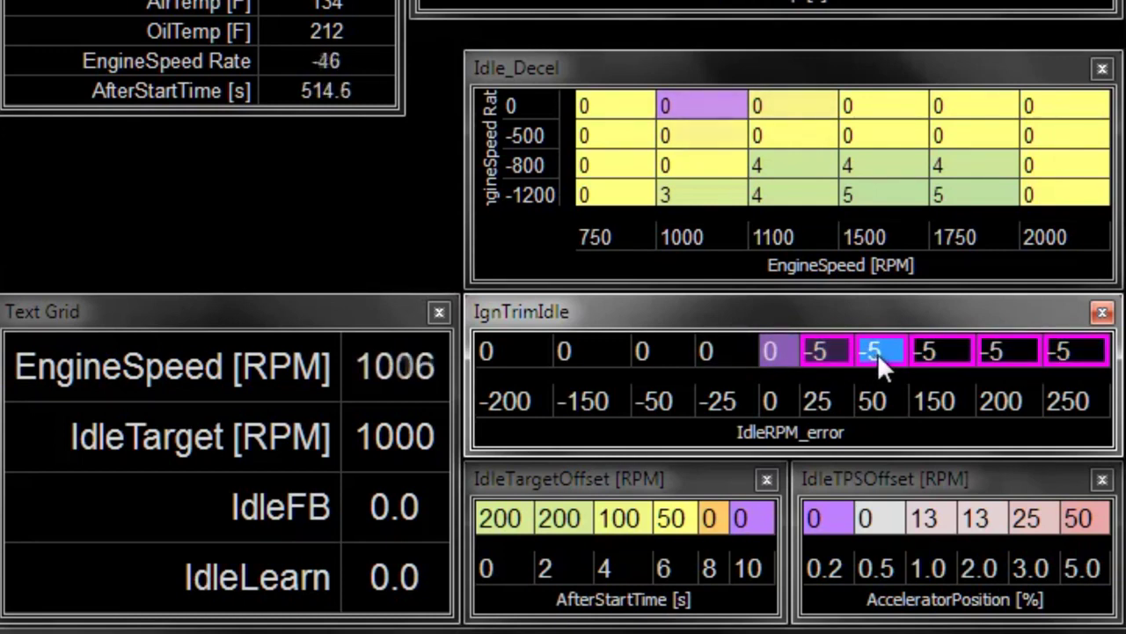
key(shift+Right)
key(shift+Right)
key(shift+Right)
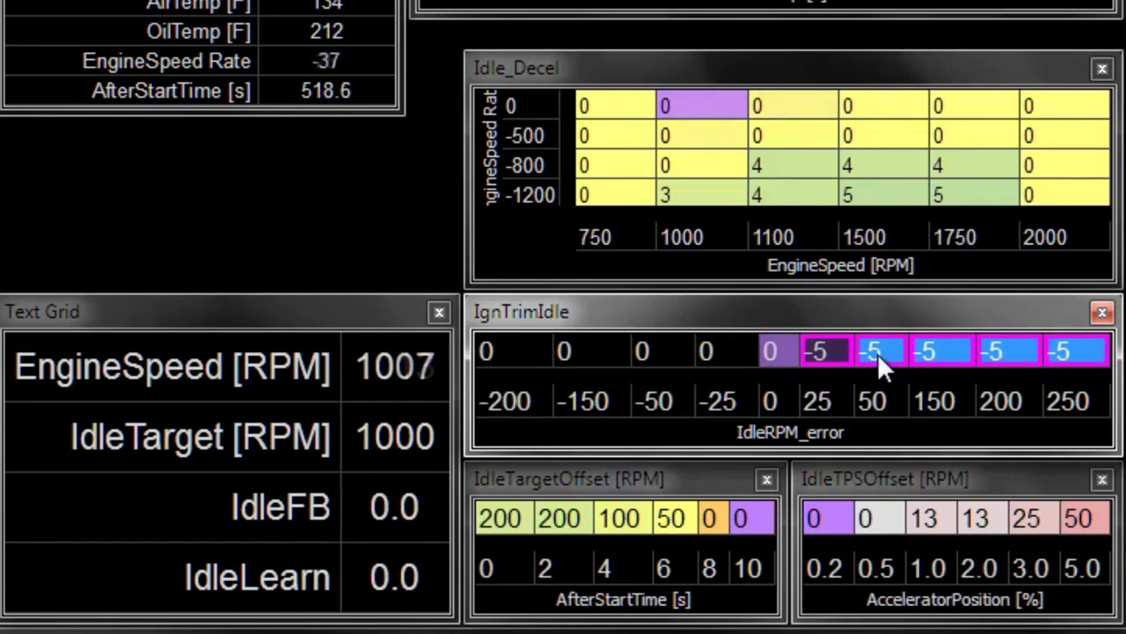
text(-13)
key(Return)
key(minus)
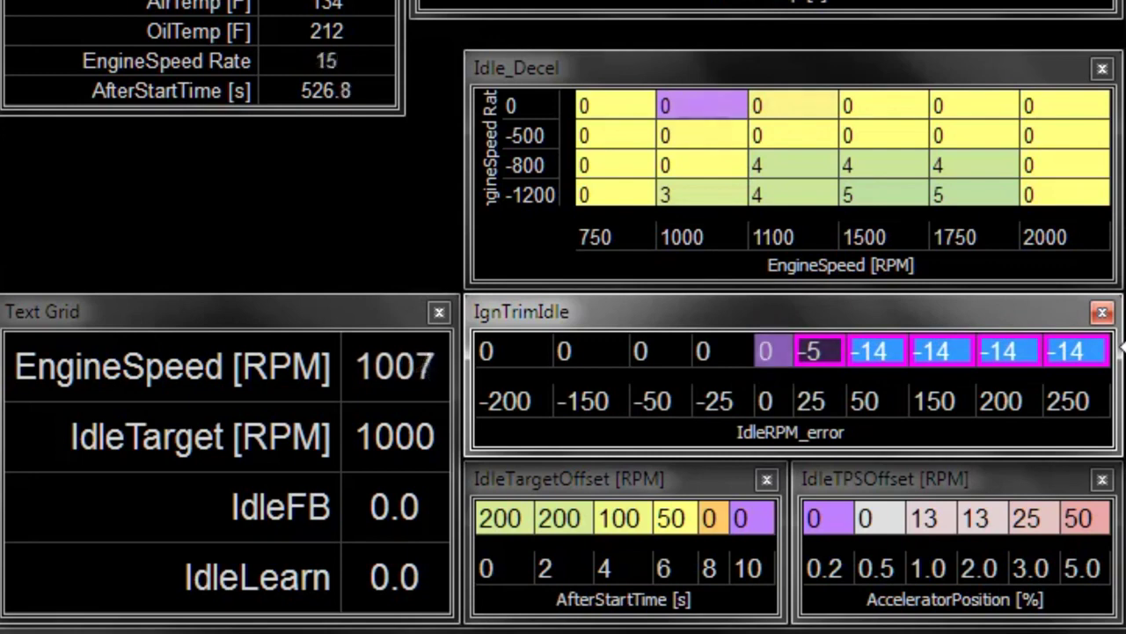
key(minus)
click(888, 397)
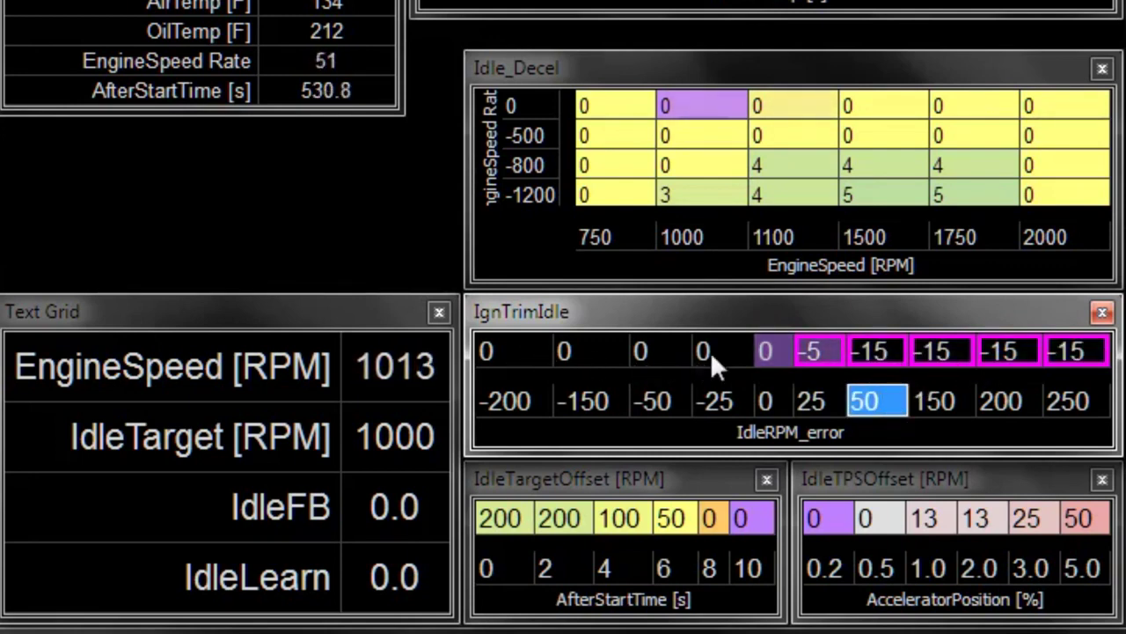
Step: Set the IgnTrimIdle trim to 5 at -25 error and 14 for -200 to -50
drag(710, 351, 486, 352)
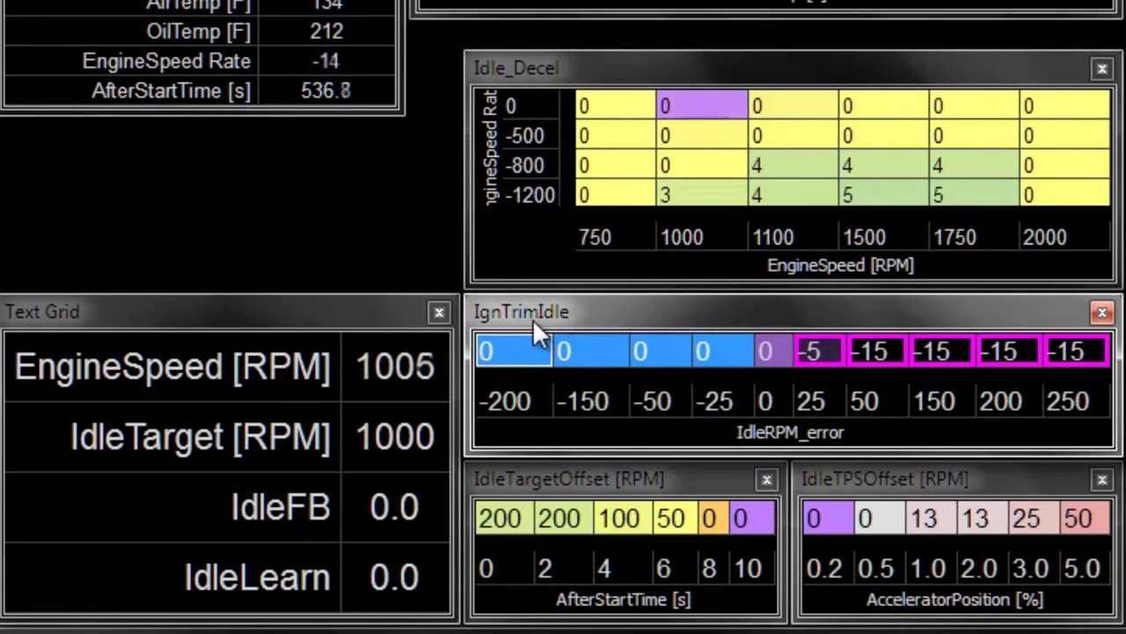
key(plus)
key(plus)
key(plus)
key(plus)
key(plus)
key(plus)
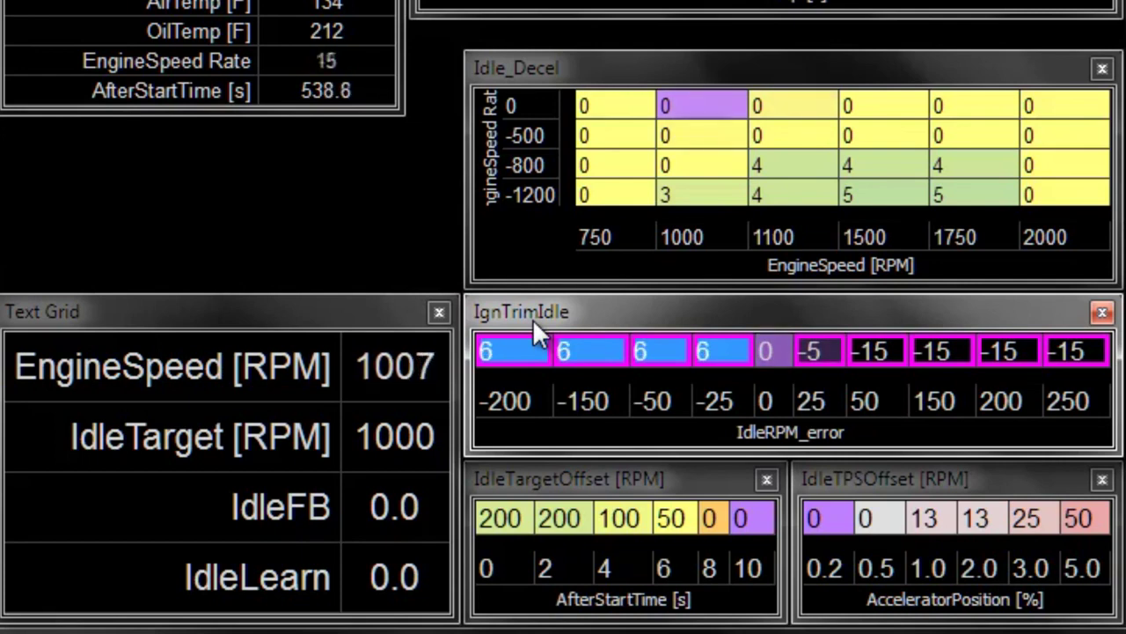
key(minus)
click(681, 342)
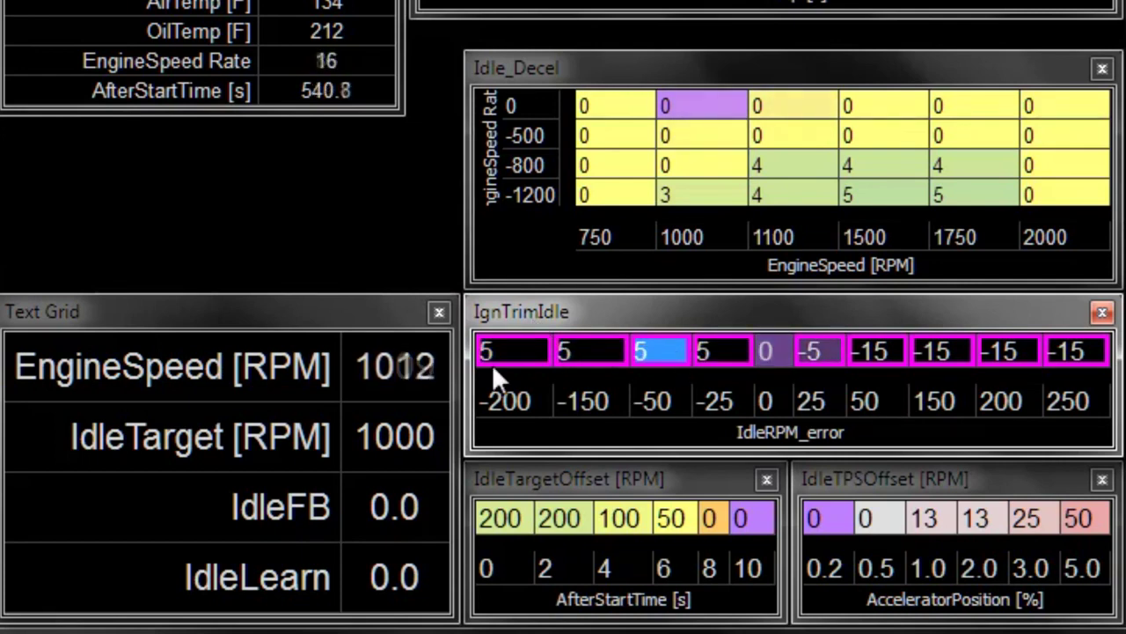
drag(509, 348, 639, 348)
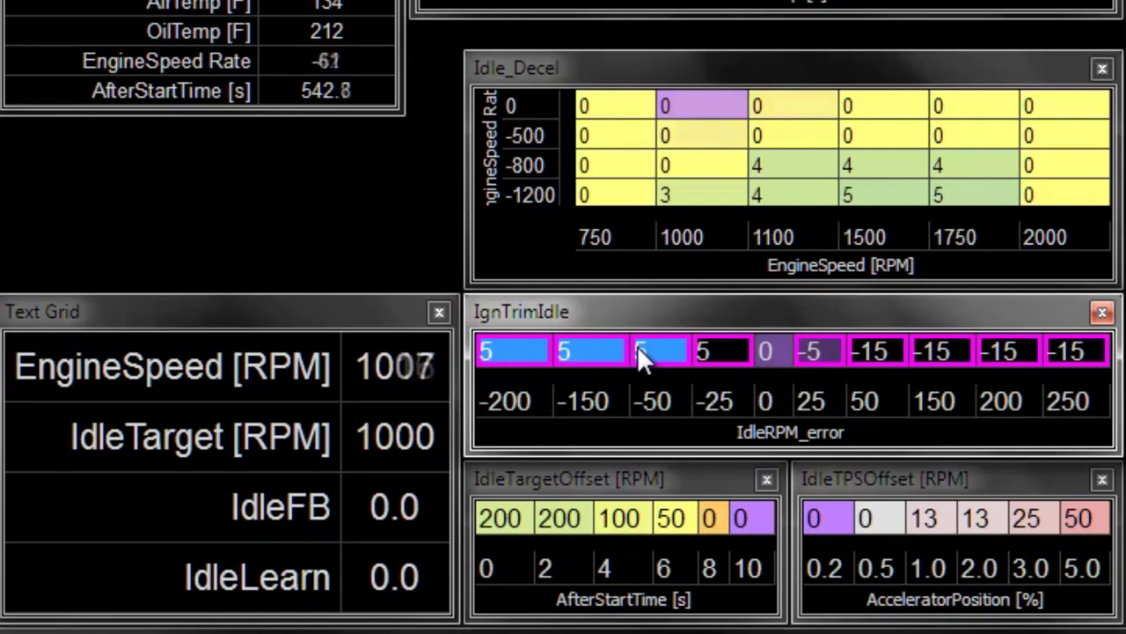
key(plus)
key(plus)
key(plus)
key(plus)
key(plus)
key(plus)
key(plus)
key(plus)
key(plus)
key(plus)
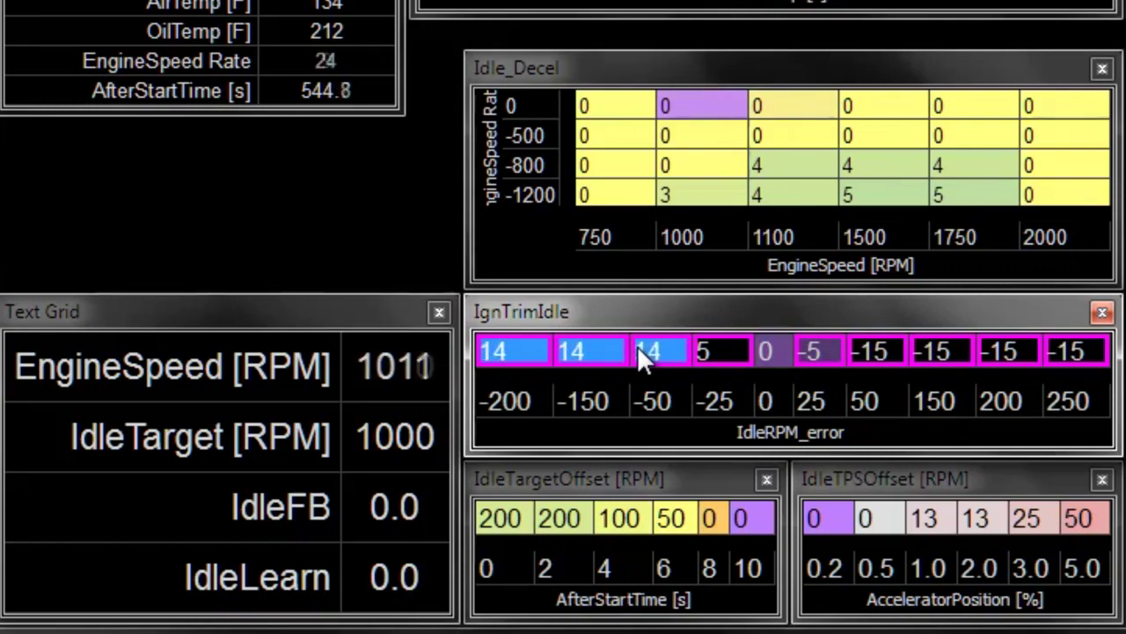
click(656, 401)
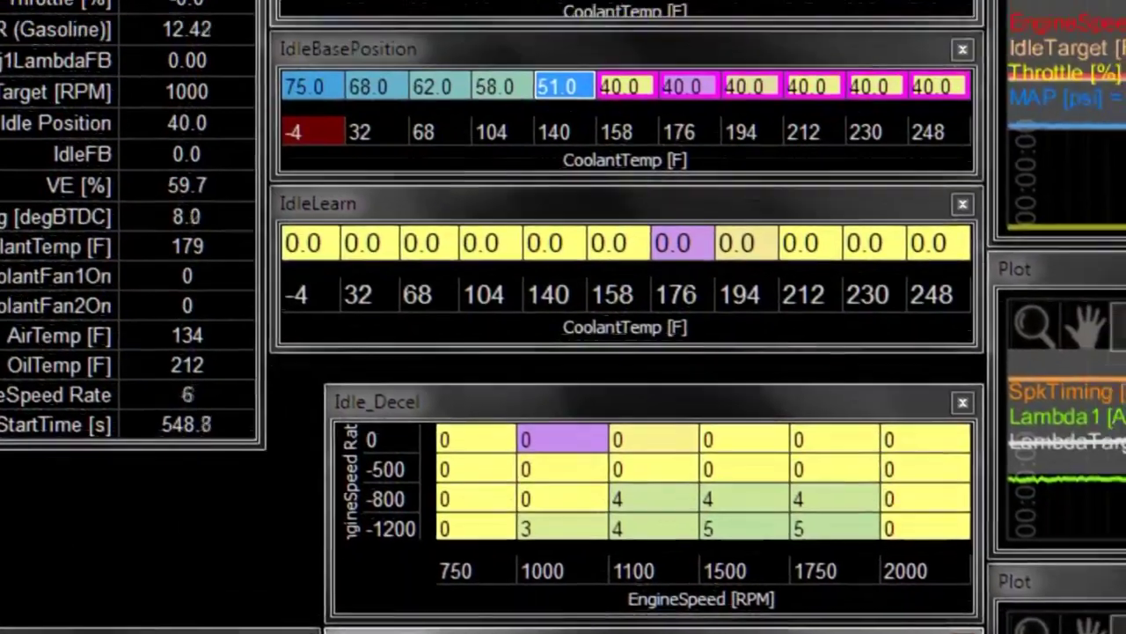
Step: Enter 900 RPM, then 800 RPM, in the 158–248 °F IdleTargetTable cells
key(shift+Left)
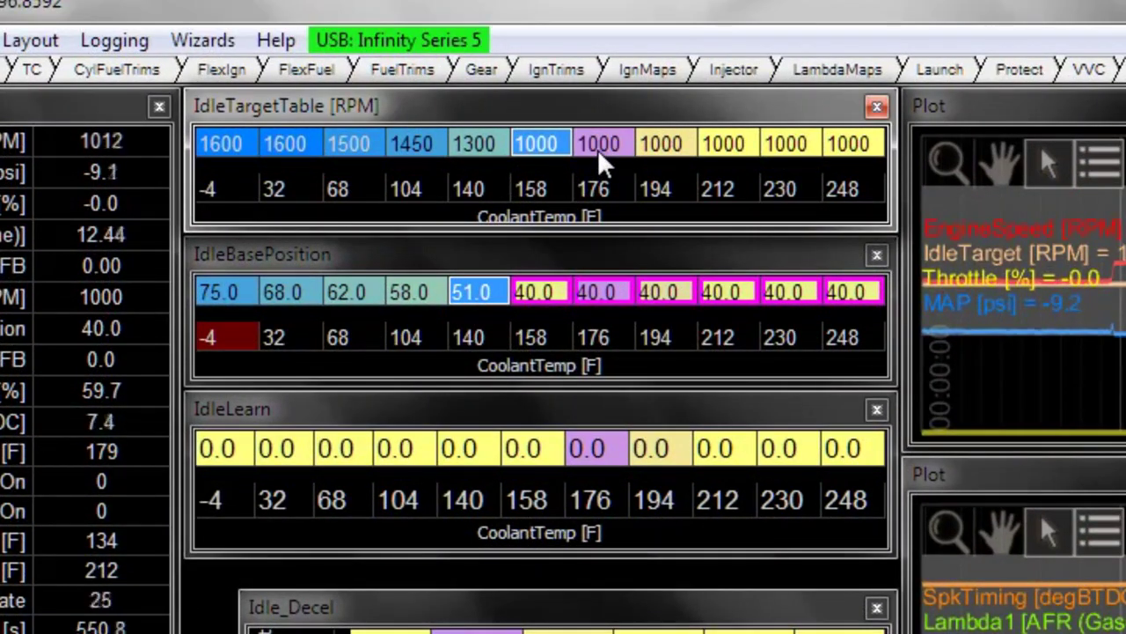
key(shift+Right)
key(shift+Right)
key(shift+Right)
key(shift+Right)
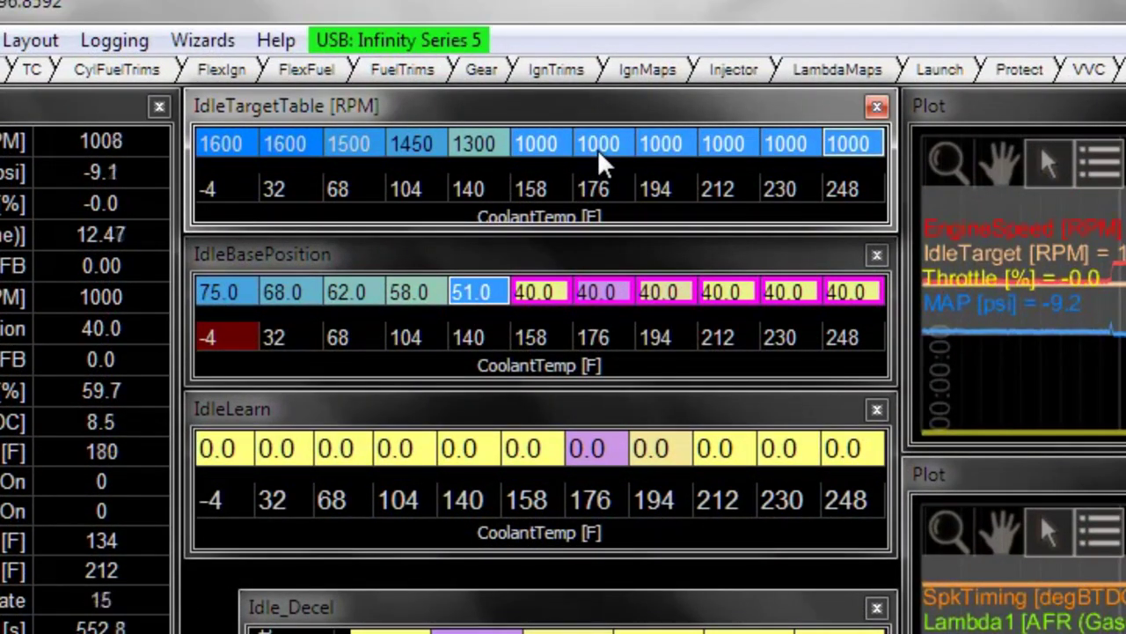
text(900)
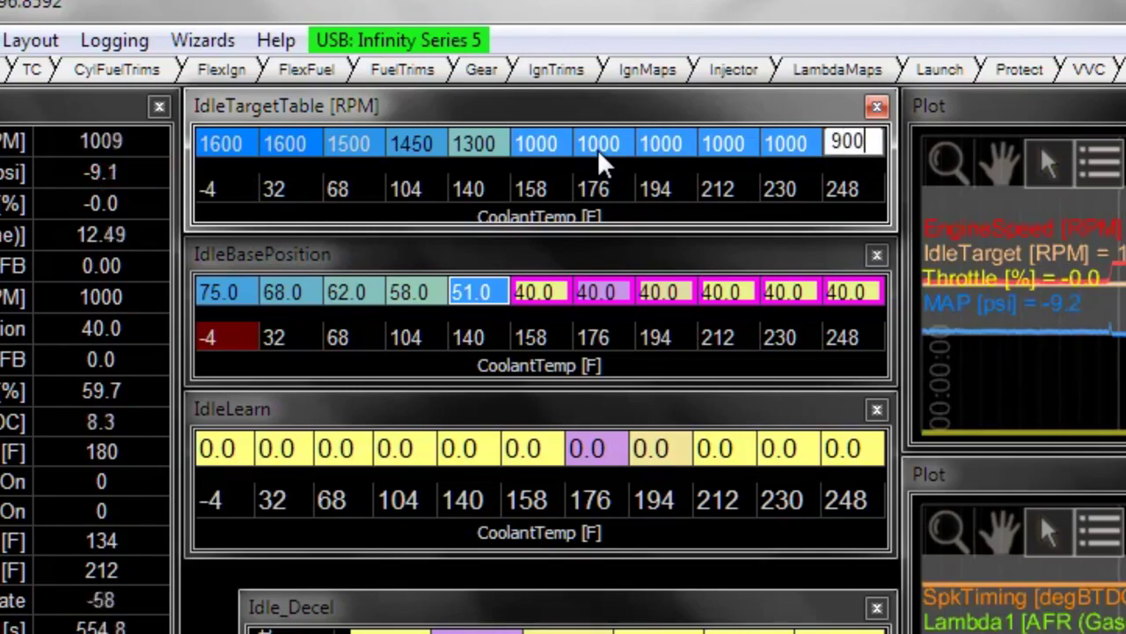
key(Return)
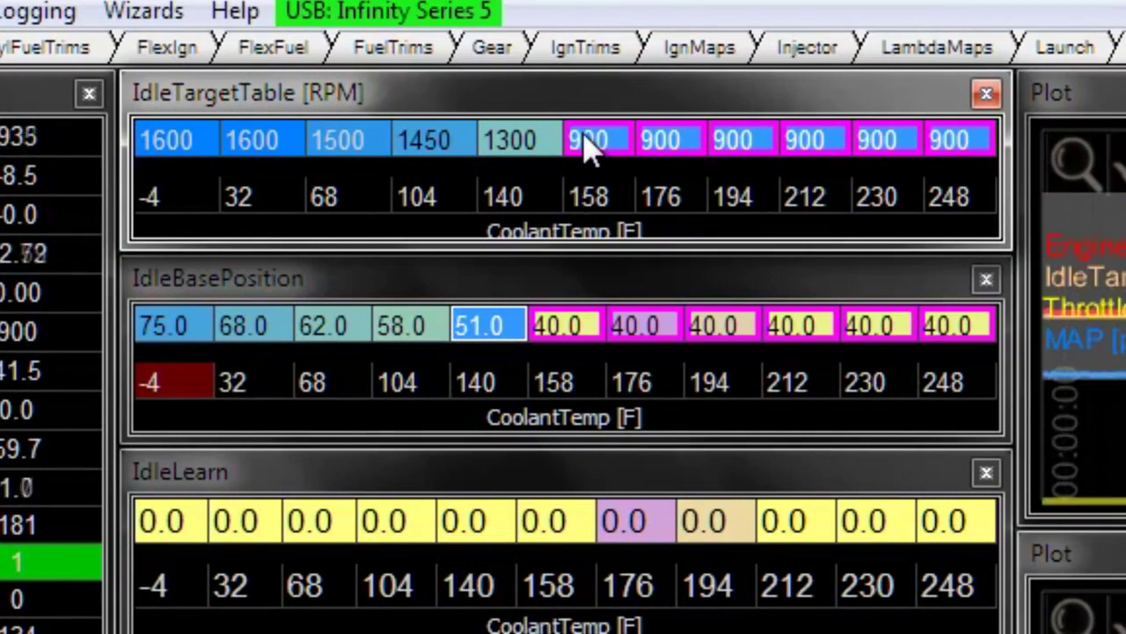
text(800)
key(Return)
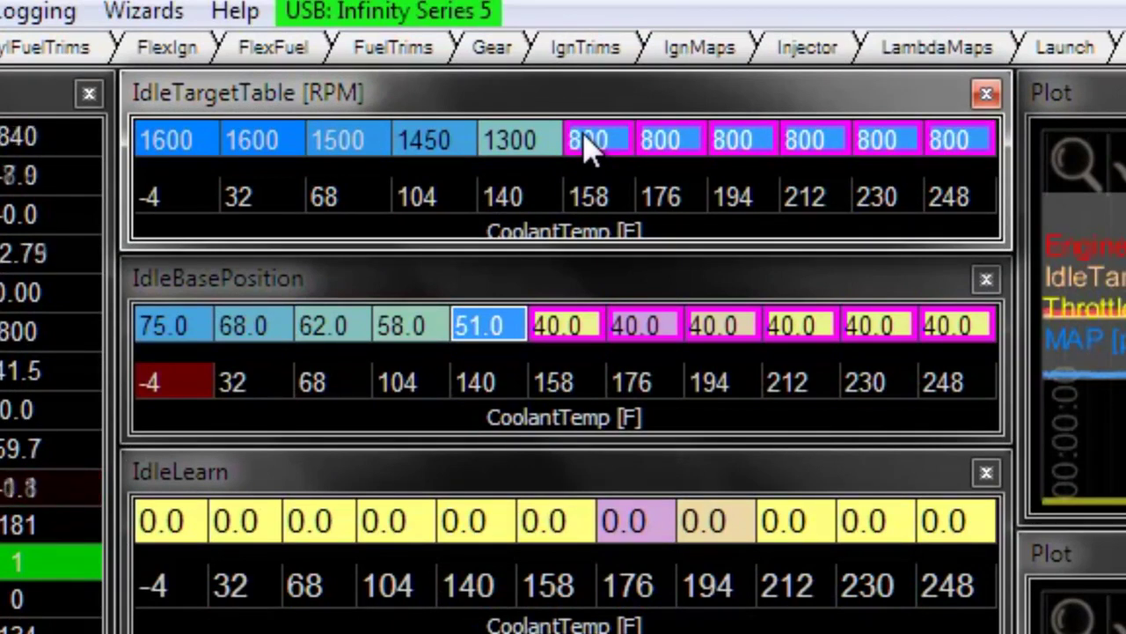
key(Escape)
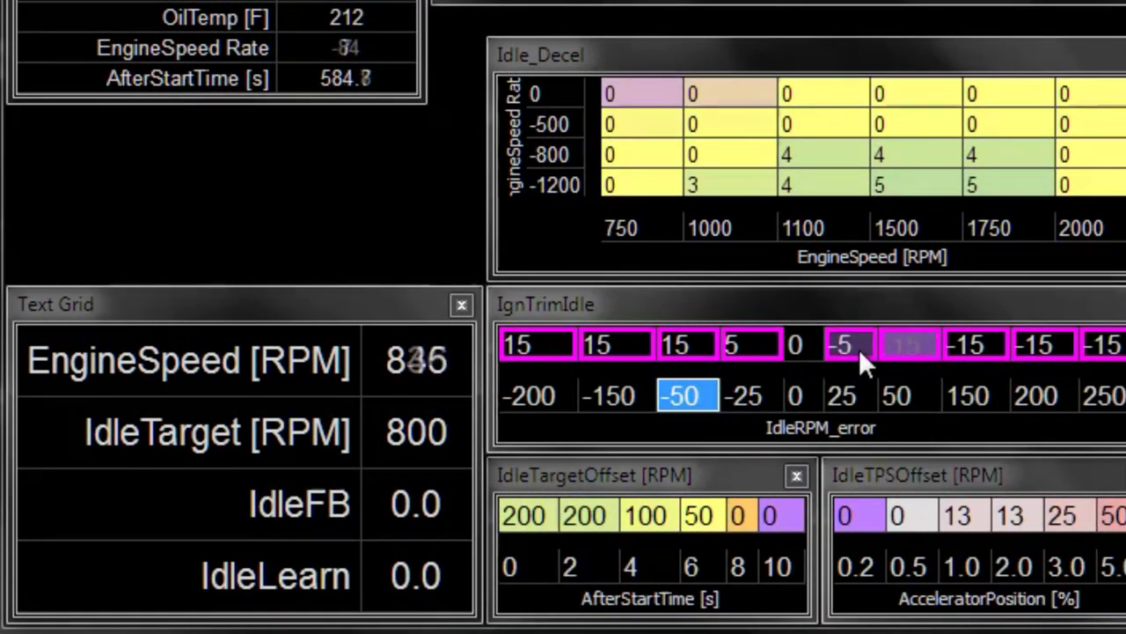
Step: Step the IgnTrimIdle value at 25 RPM error to -7, keeping 50 error at -15
click(901, 344)
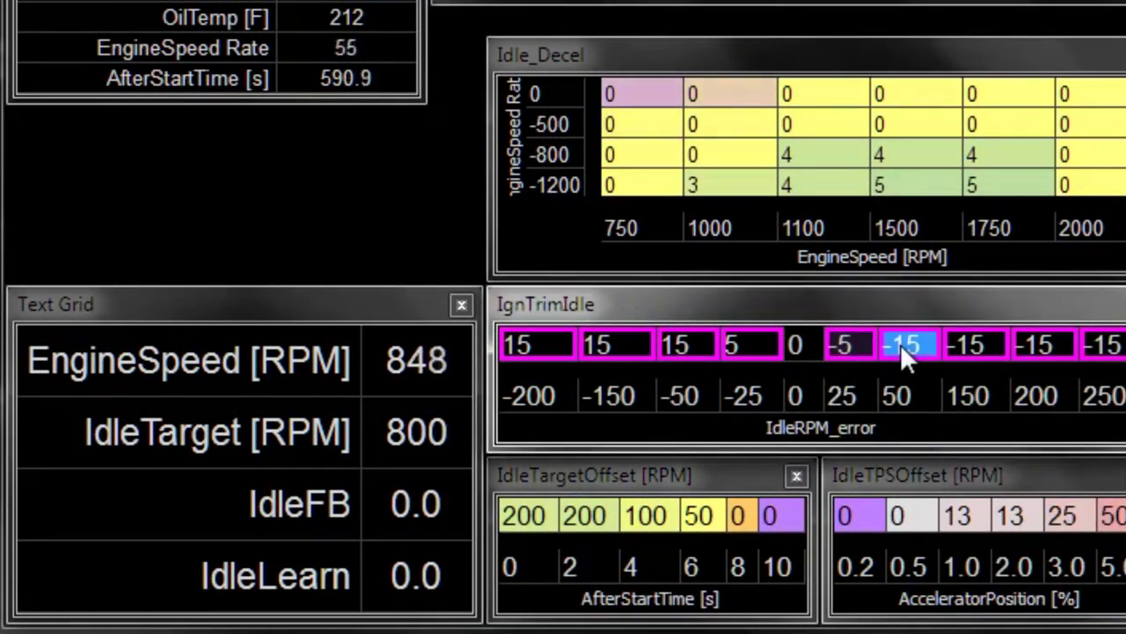
key(shift+Right)
key(shift+Right)
key(shift+Right)
key(shift+Left)
key(shift+Left)
key(shift+Left)
key(shift+Left)
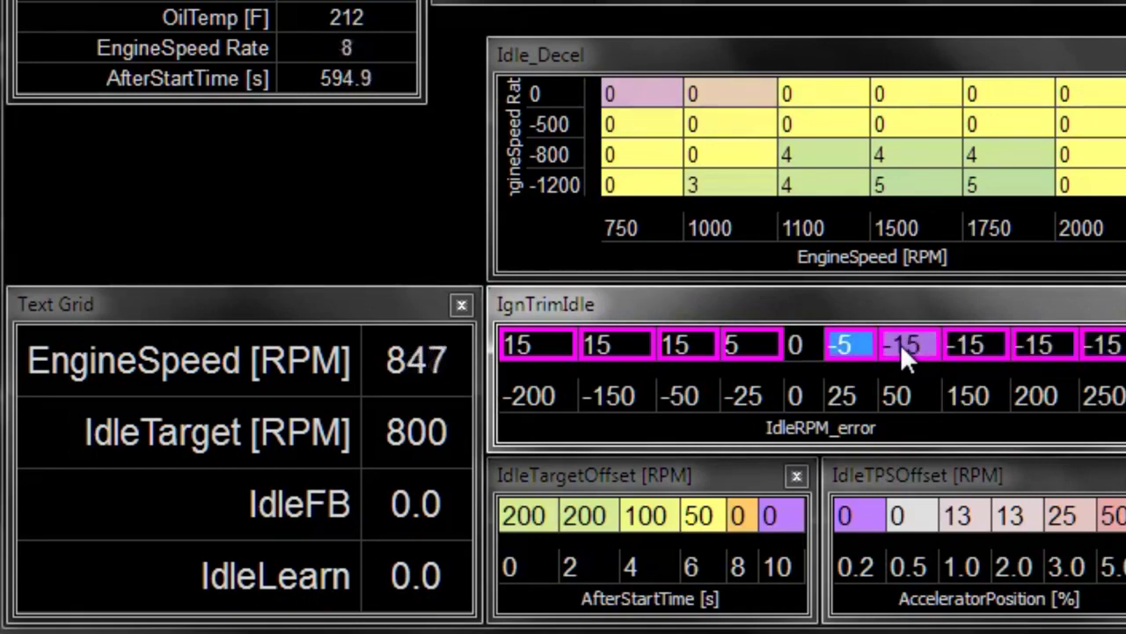
shift+click(900, 343)
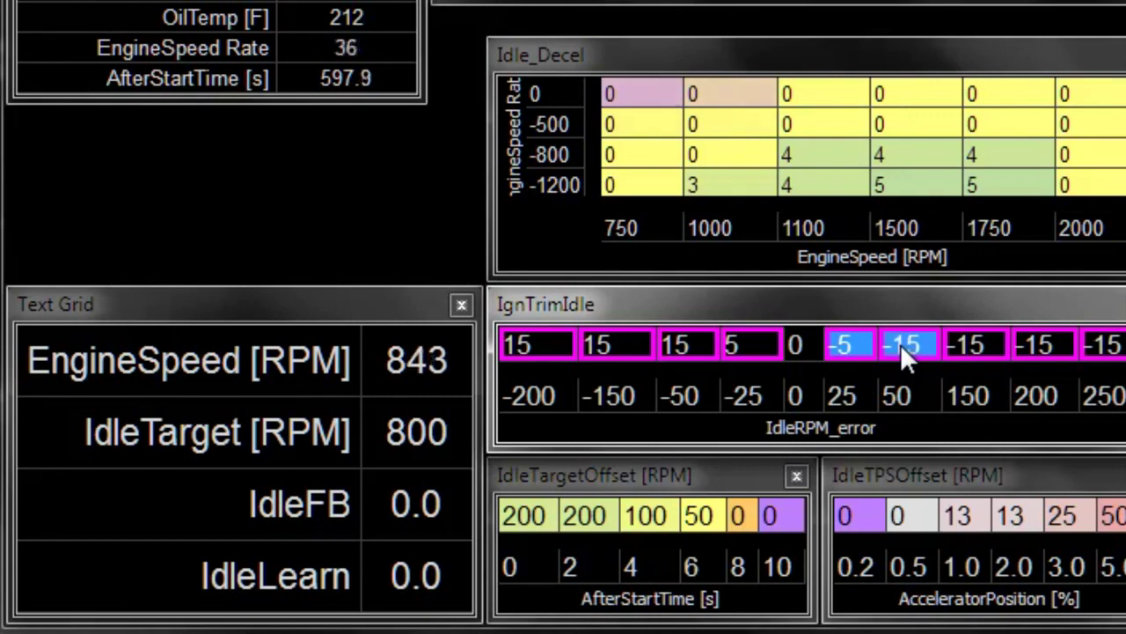
key(minus)
key(minus)
key(minus)
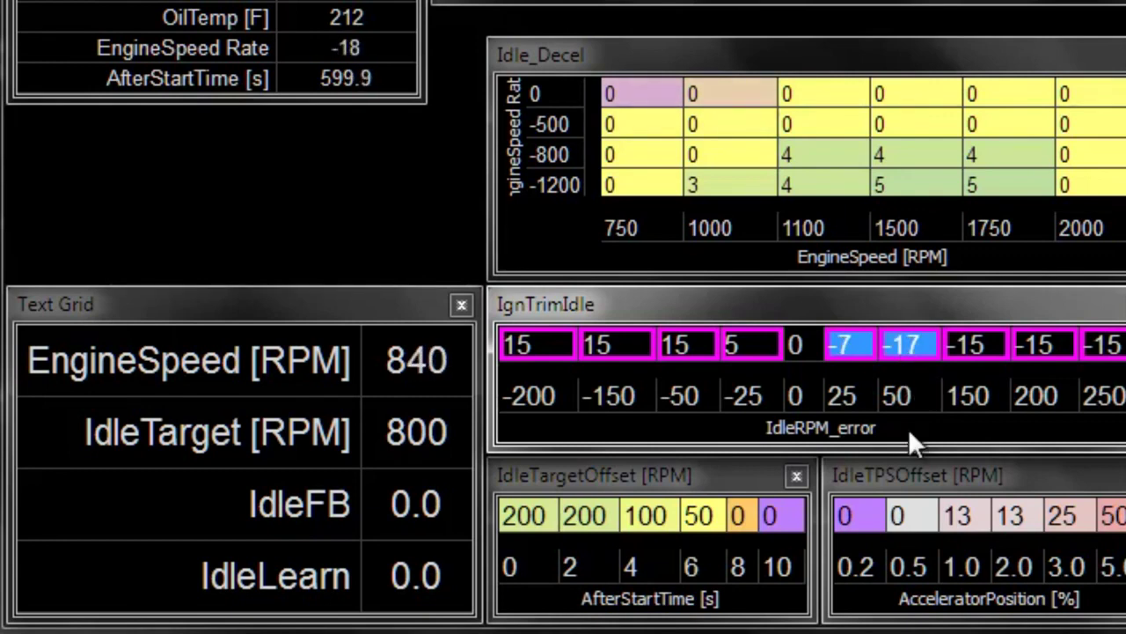
key(minus)
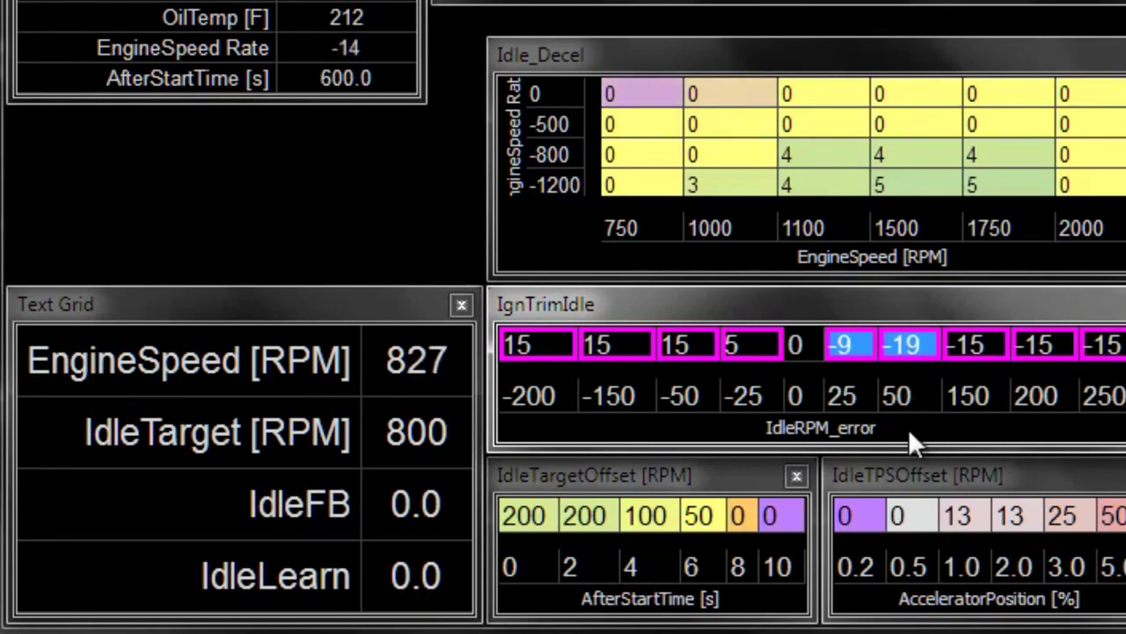
key(plus)
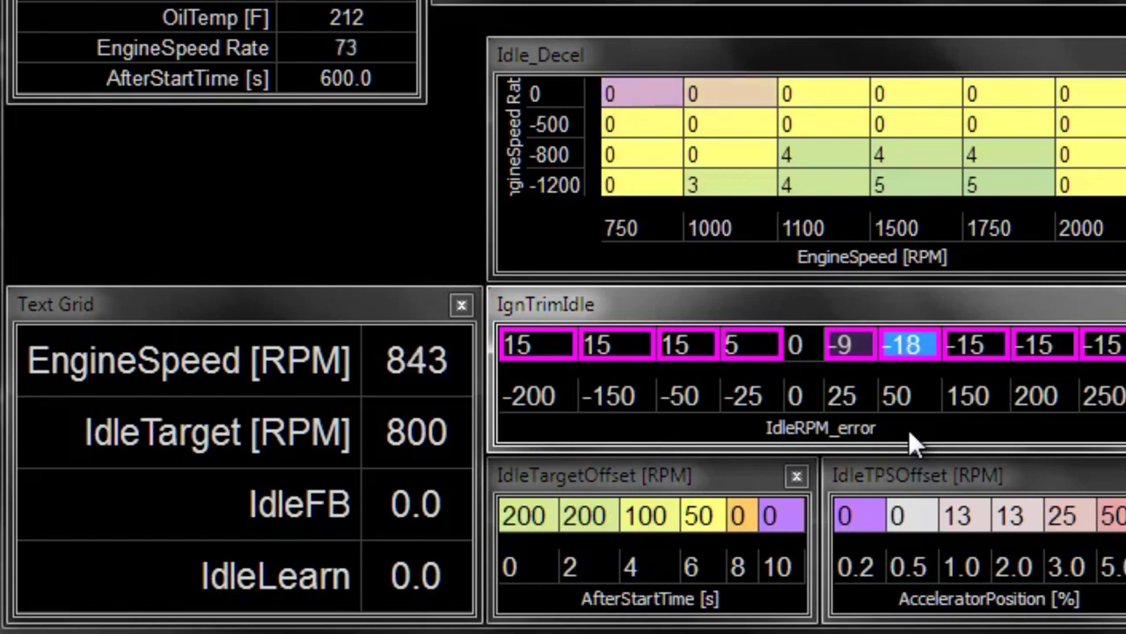
key(plus)
key(plus)
key(plus)
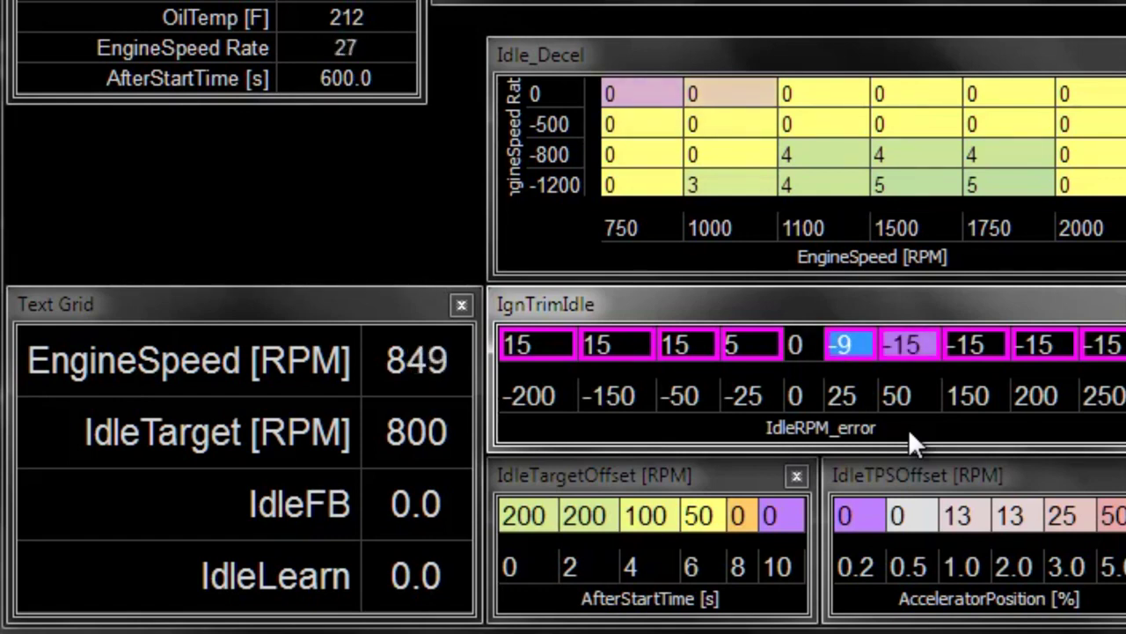
key(minus)
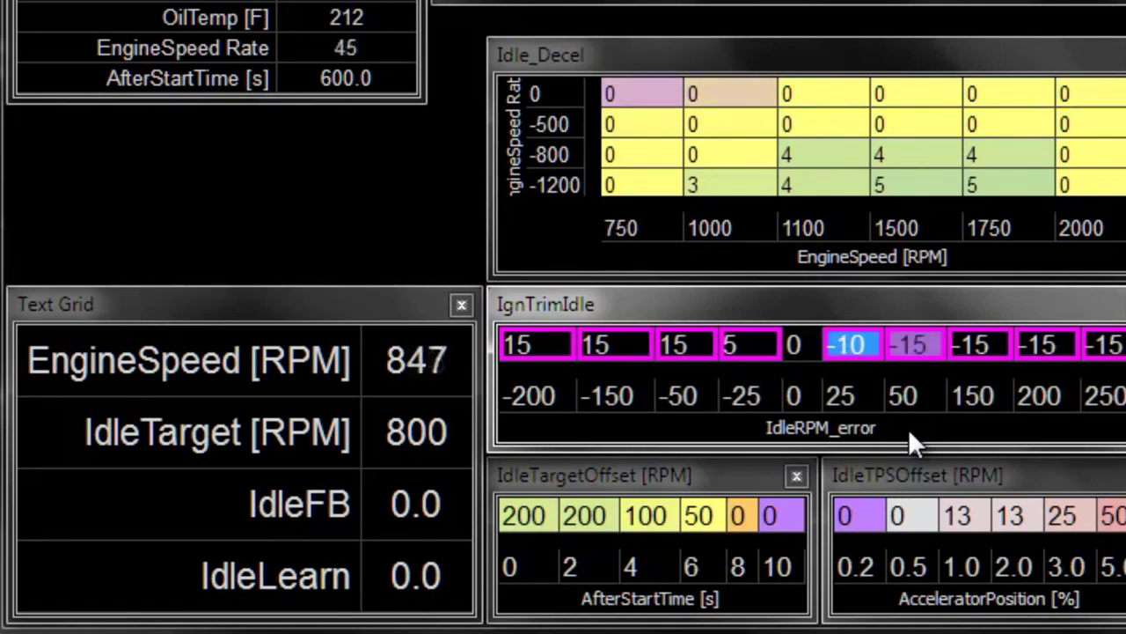
key(plus)
key(plus)
key(plus)
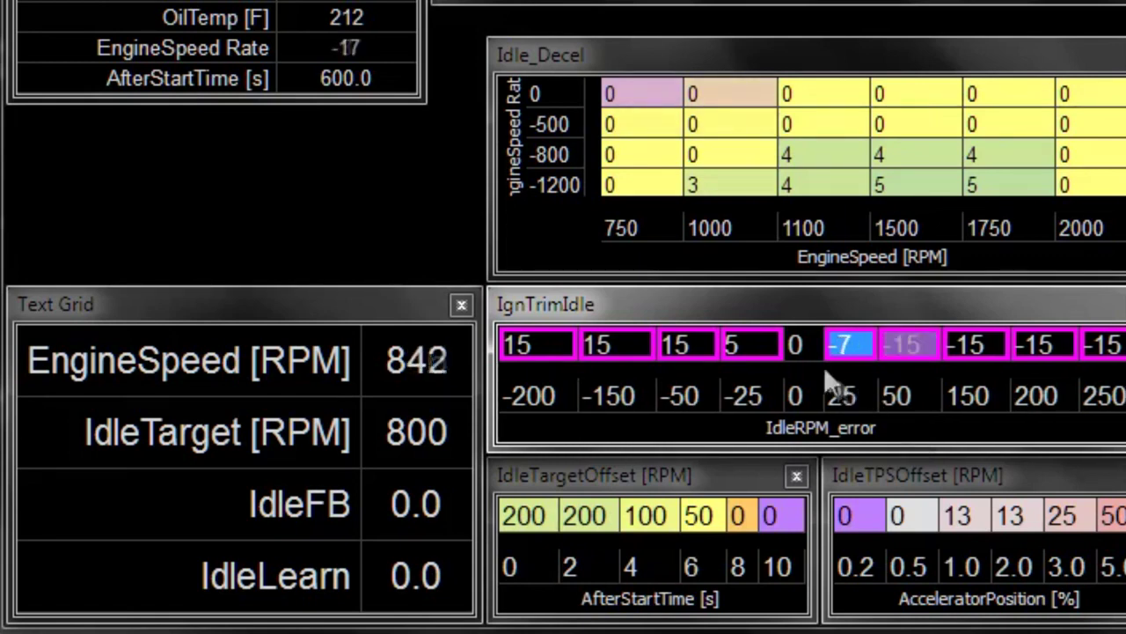
click(808, 350)
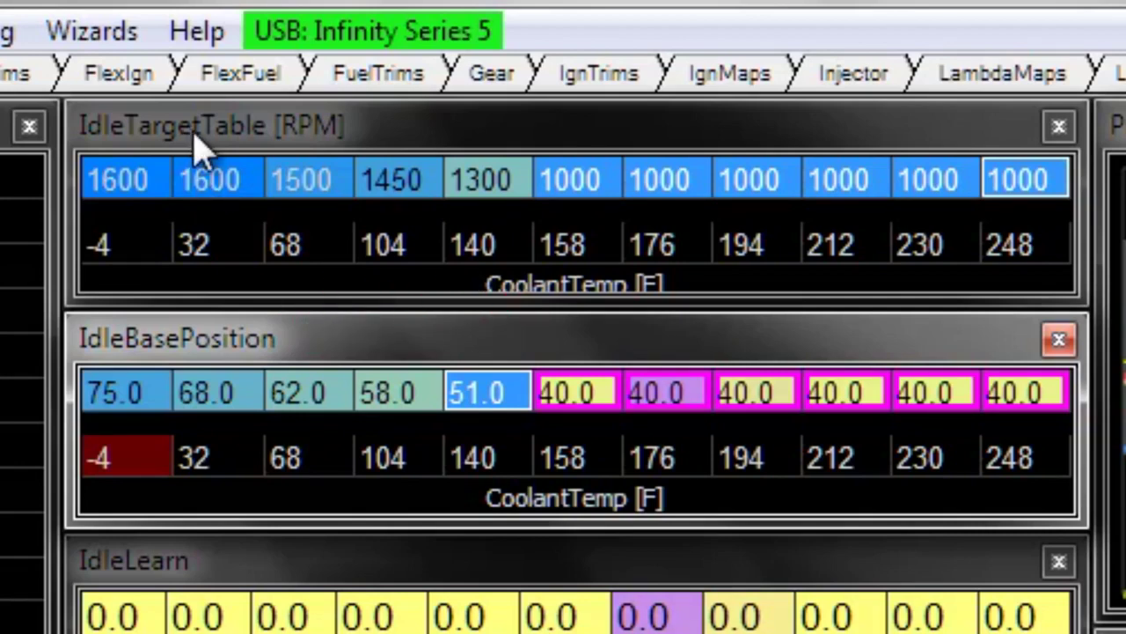
Step: Review the IdleTargetTable targets (1600 at -4 and 32 °F, 1450 at 104 °F) and IdleBasePosition
click(200, 149)
click(225, 189)
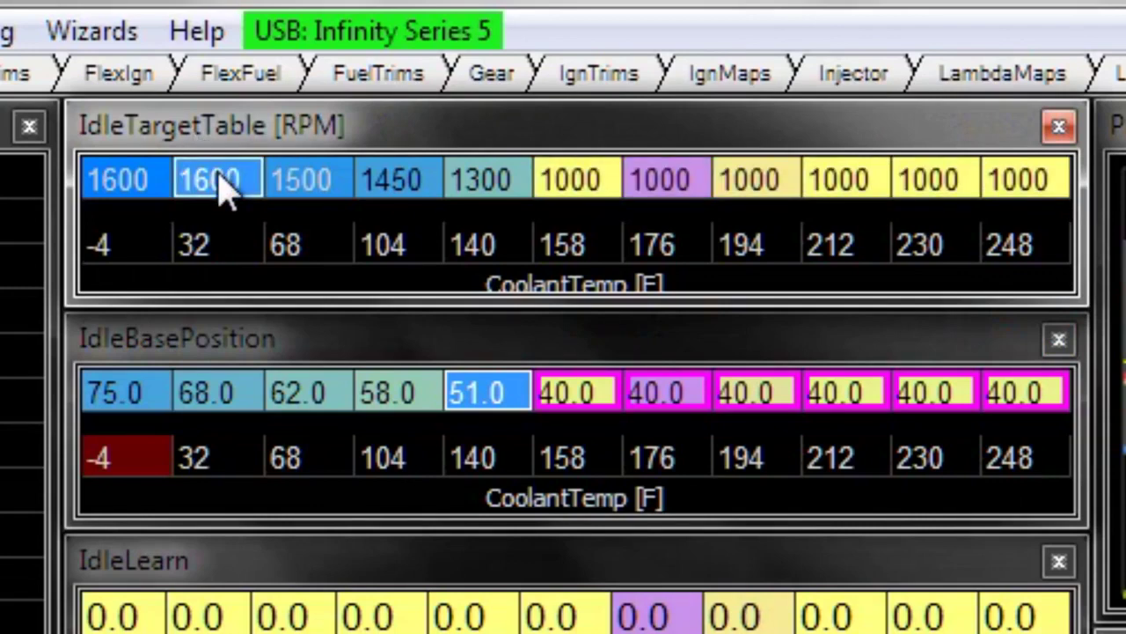
key(Left)
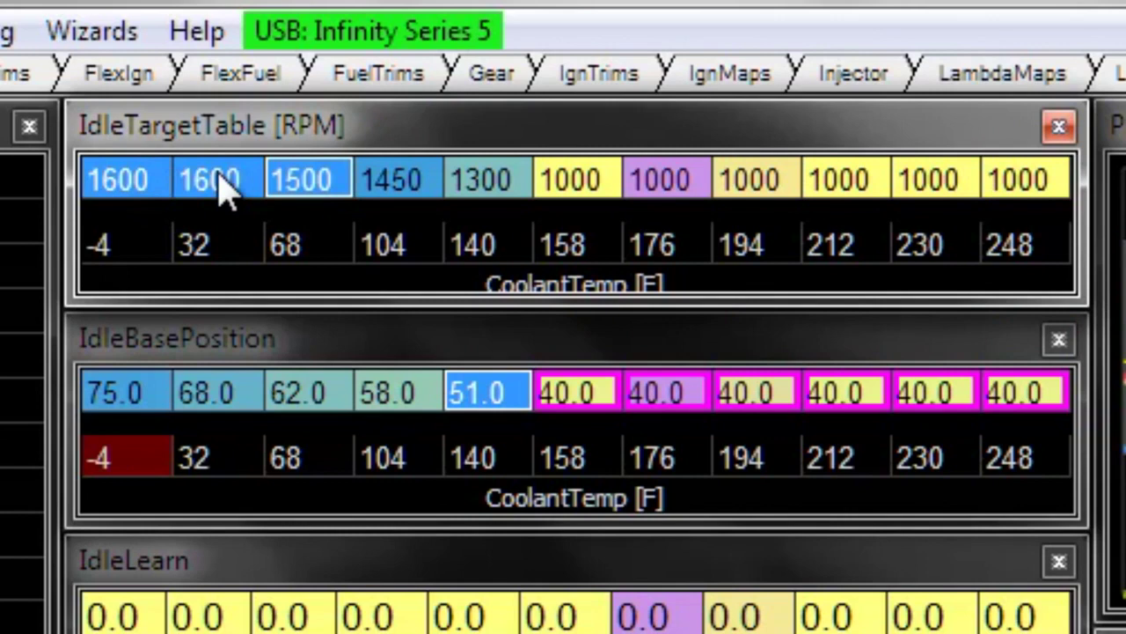
click(412, 189)
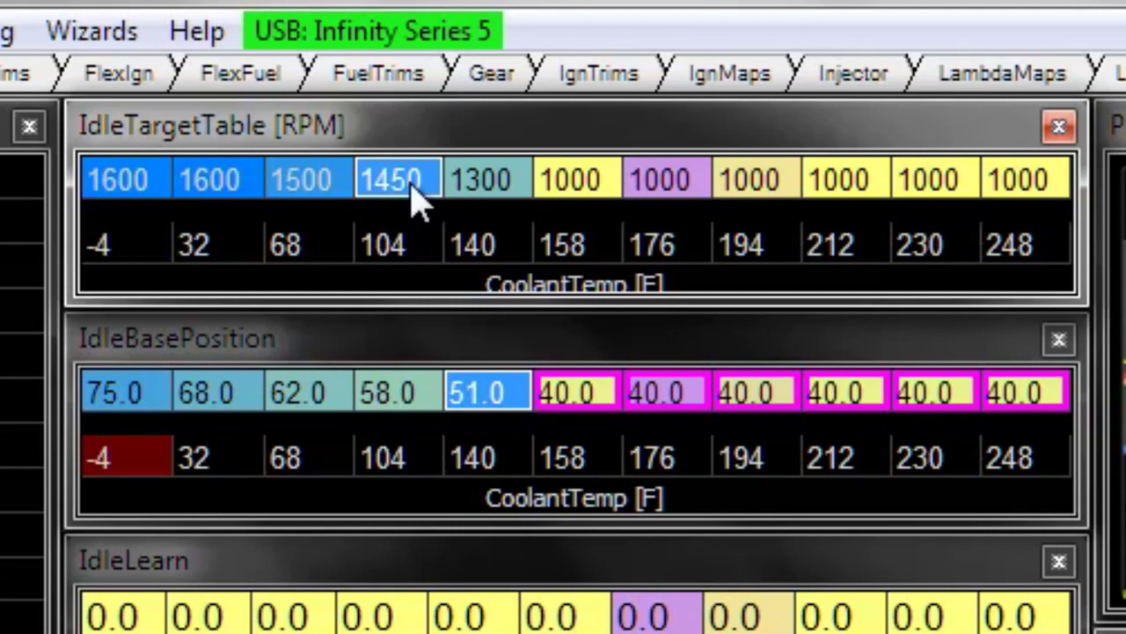
click(351, 341)
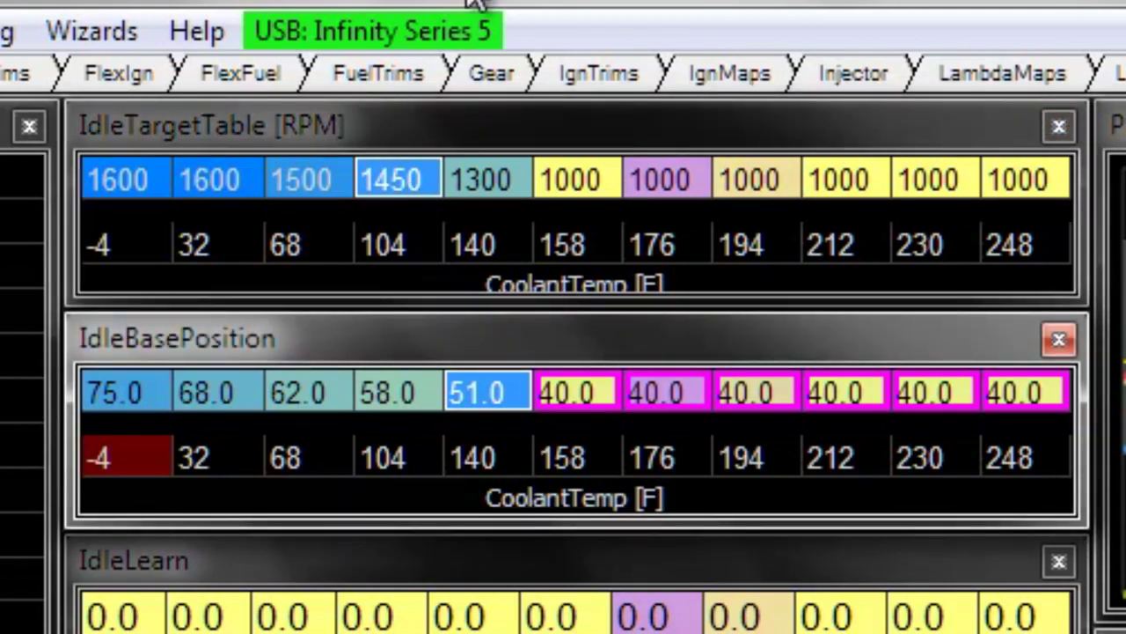
click(92, 32)
Step: Enter -15 for Idle Feedback Min and 15 for Max on the Setup Wizard's Idle page
click(344, 60)
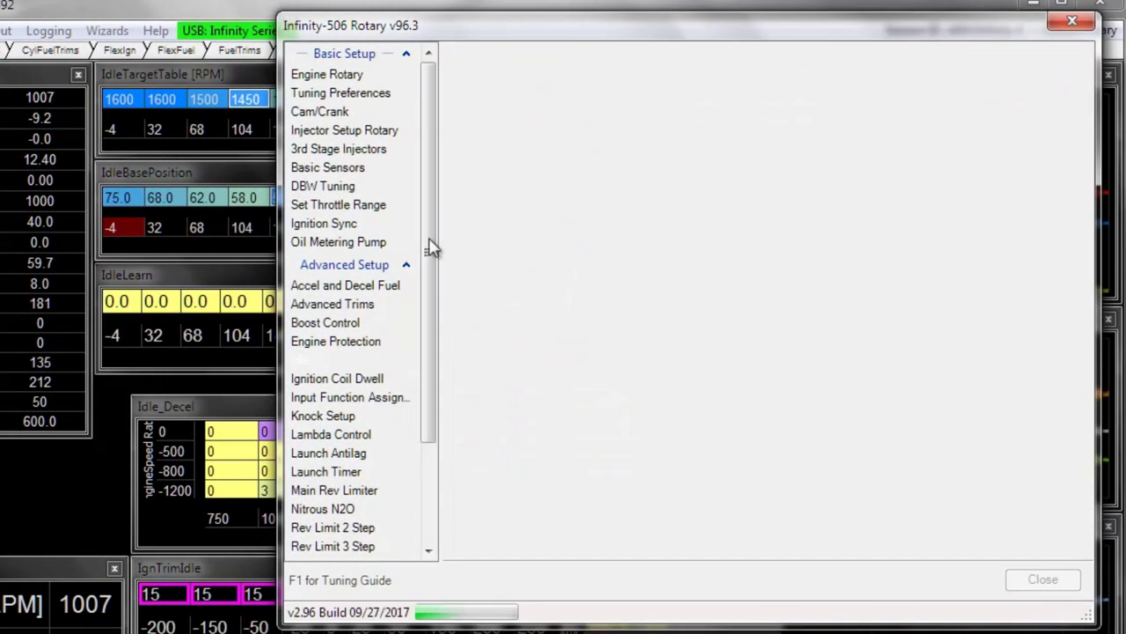
click(571, 320)
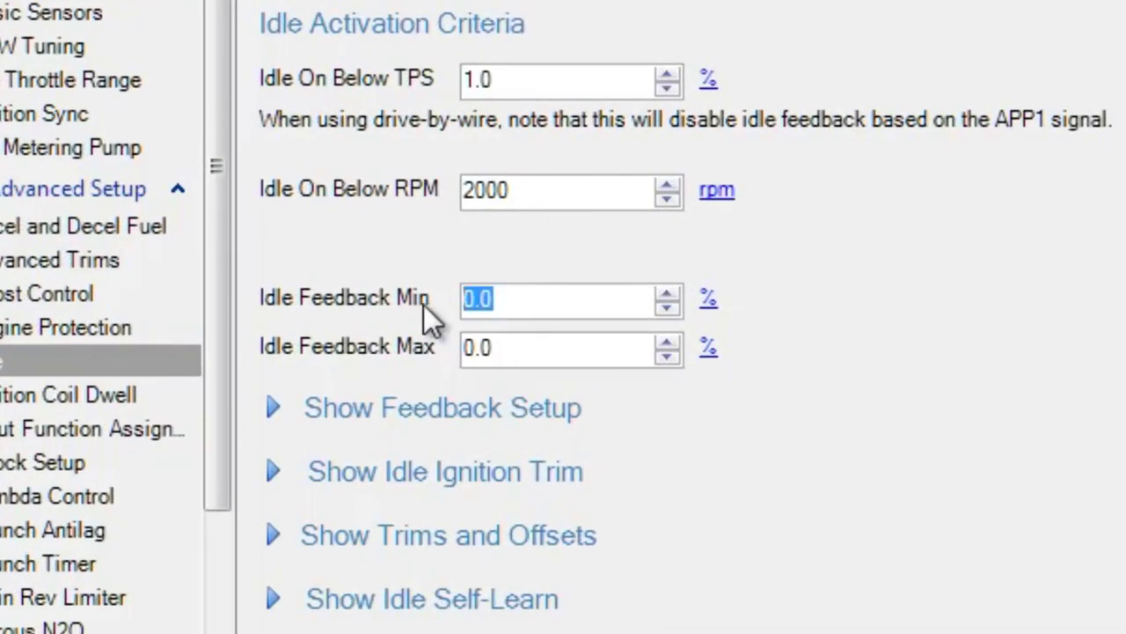
text(15)
key(Left)
key(Left)
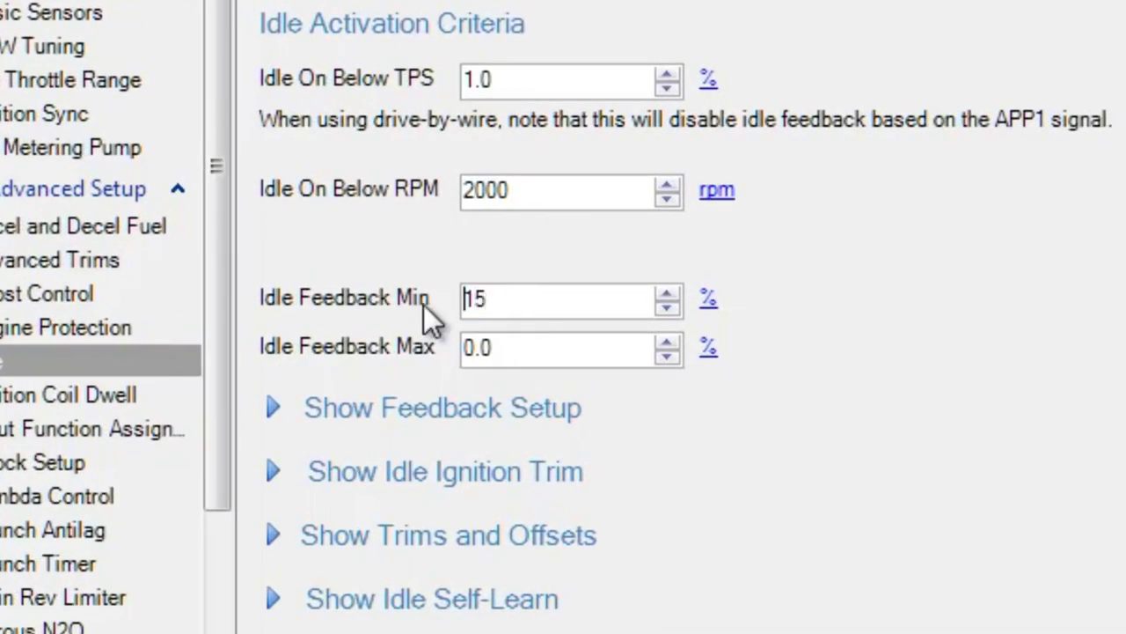
text(-)
key(Tab)
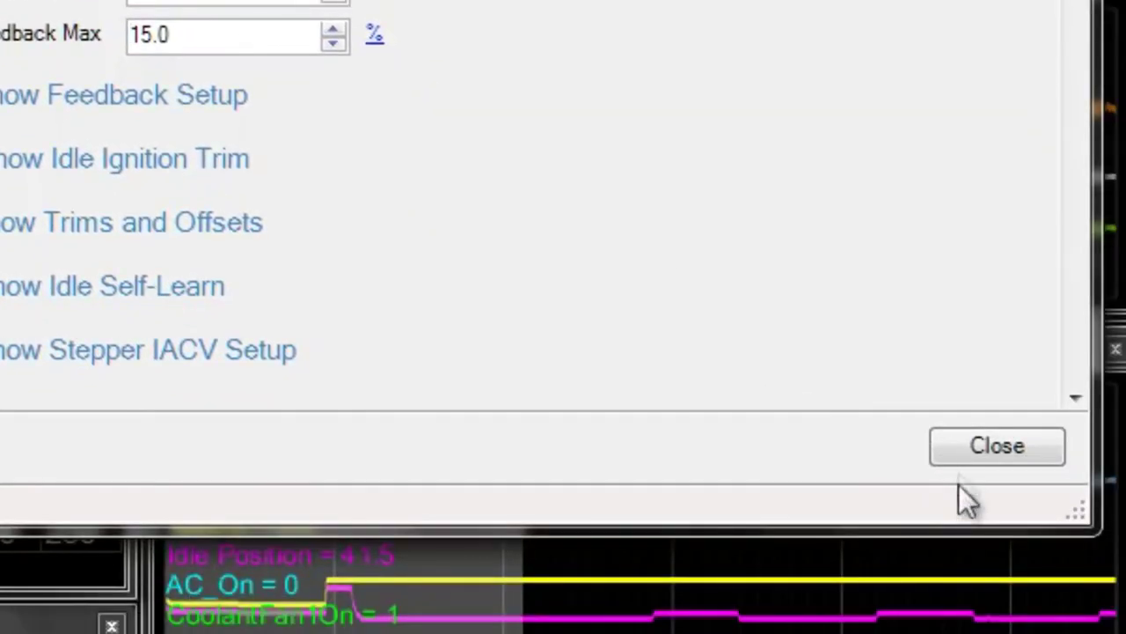
click(961, 461)
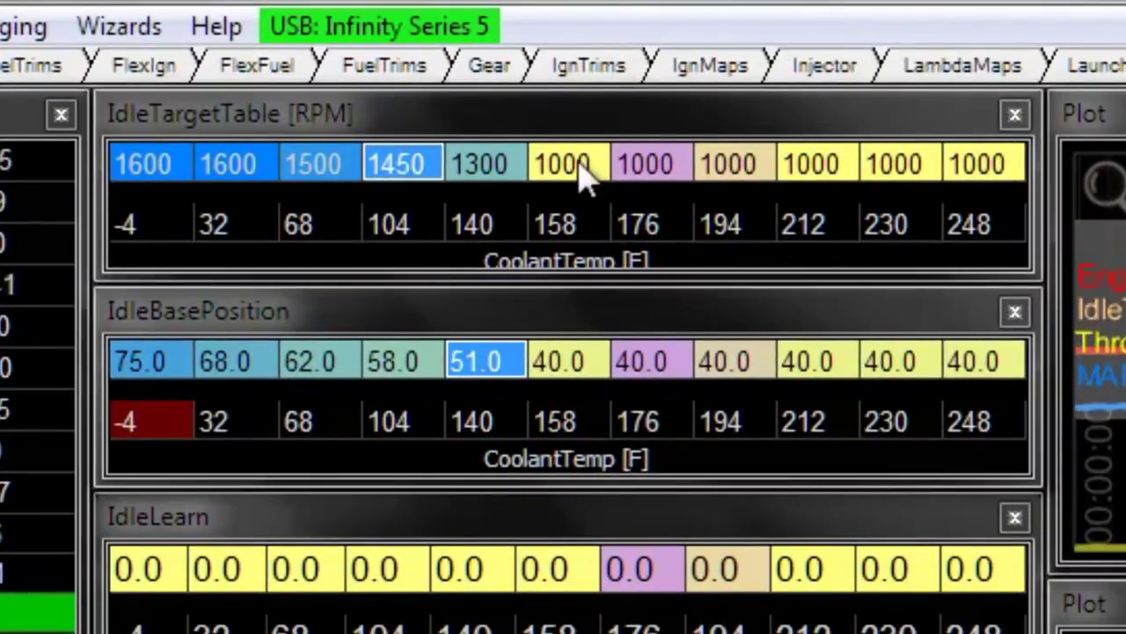
Step: Try 900 and 1200 RPM on the 158–248 °F idle targets, then restore 1000 RPM
click(585, 176)
key(shift+Right)
key(shift+Right)
key(shift+Right)
key(shift+Right)
key(shift+Right)
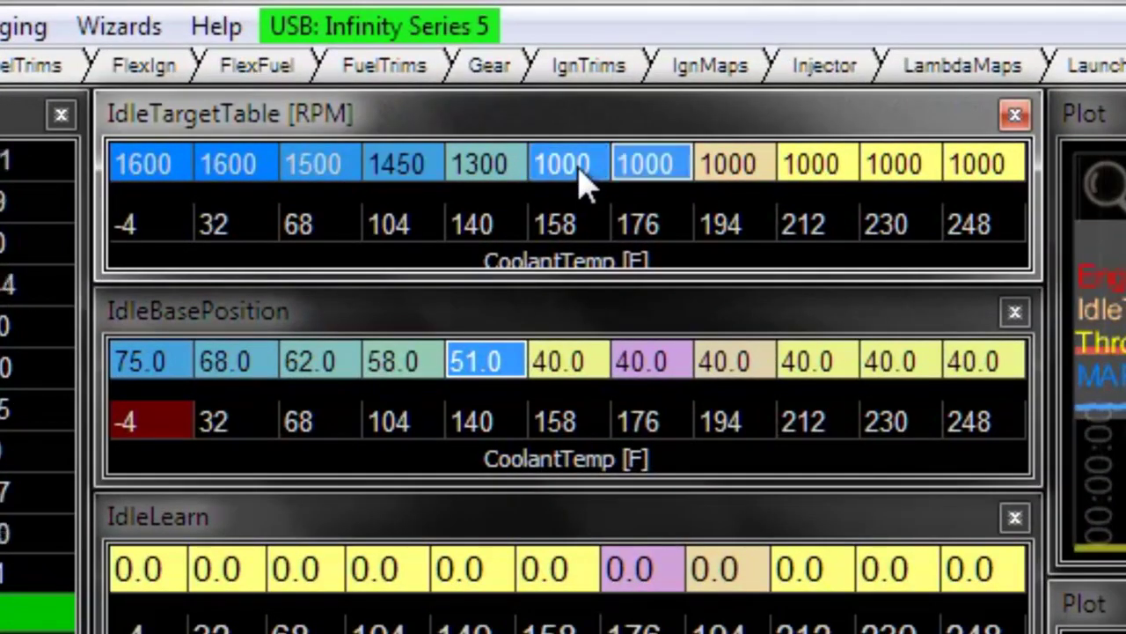
text(9)
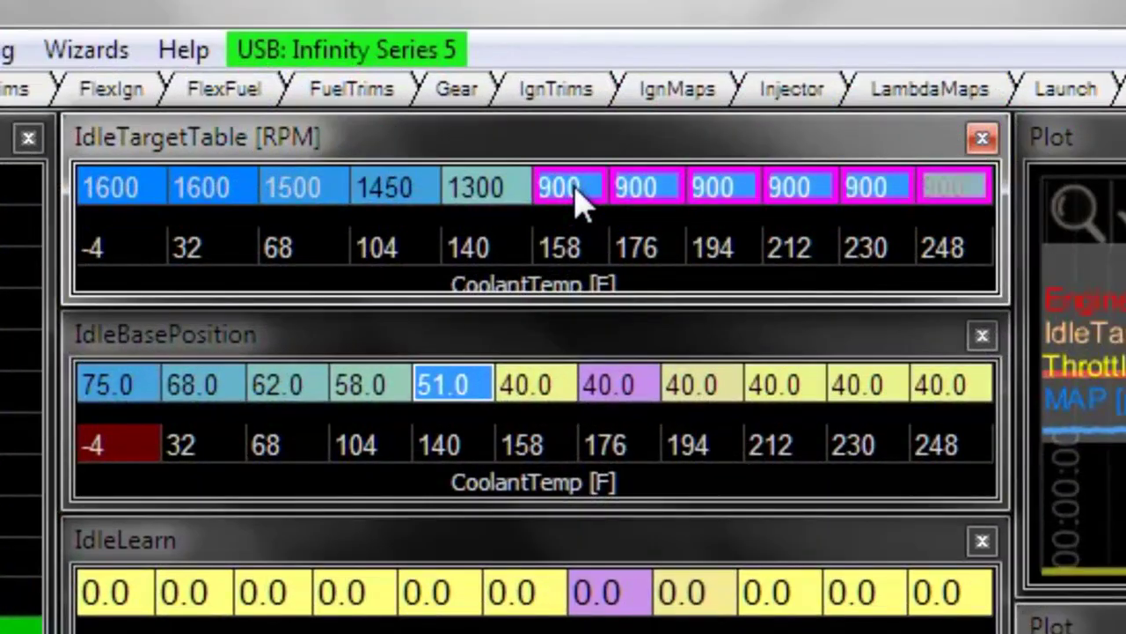
text(12)
key(Return)
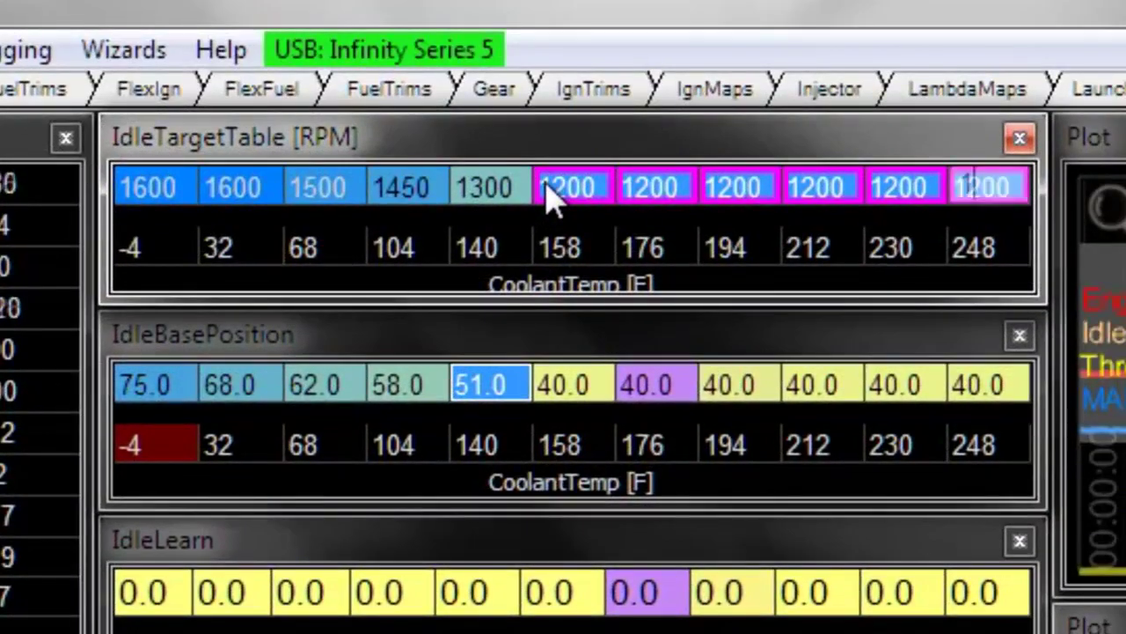
key(Return)
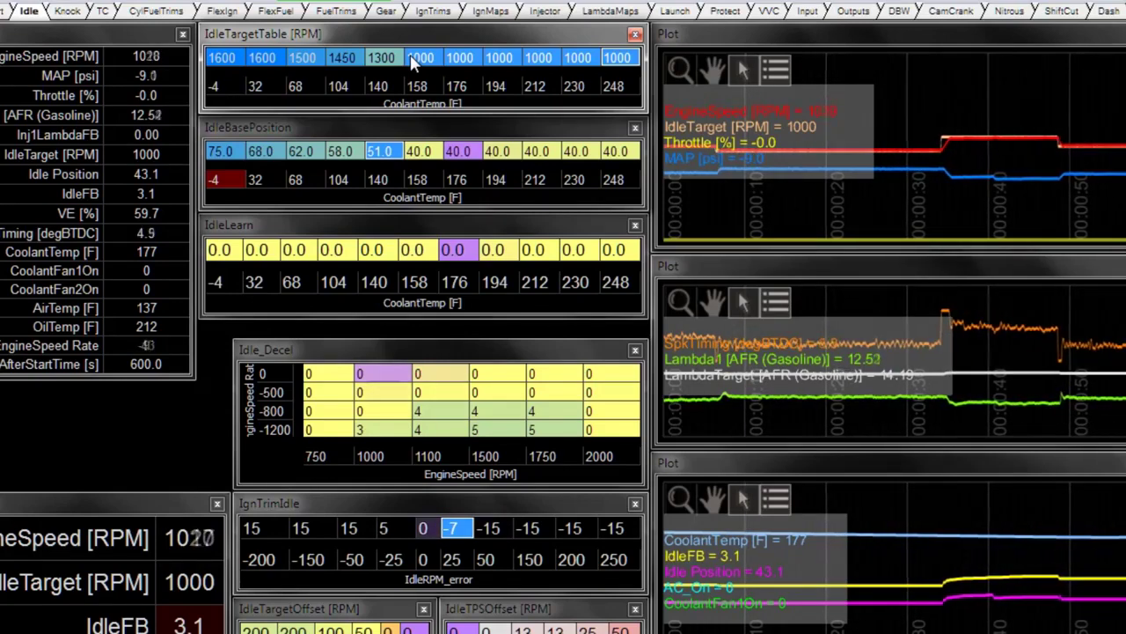
Step: Decline saving the old log so plots restart, then start entering z-10 into IdleBasePosition
key(Return)
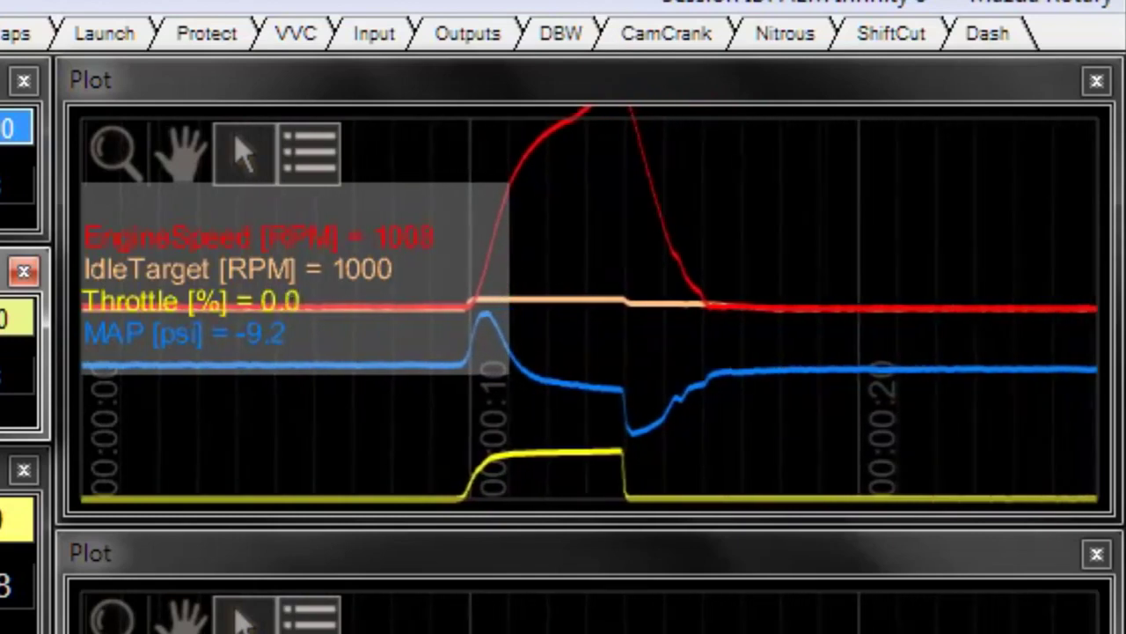
text(z)
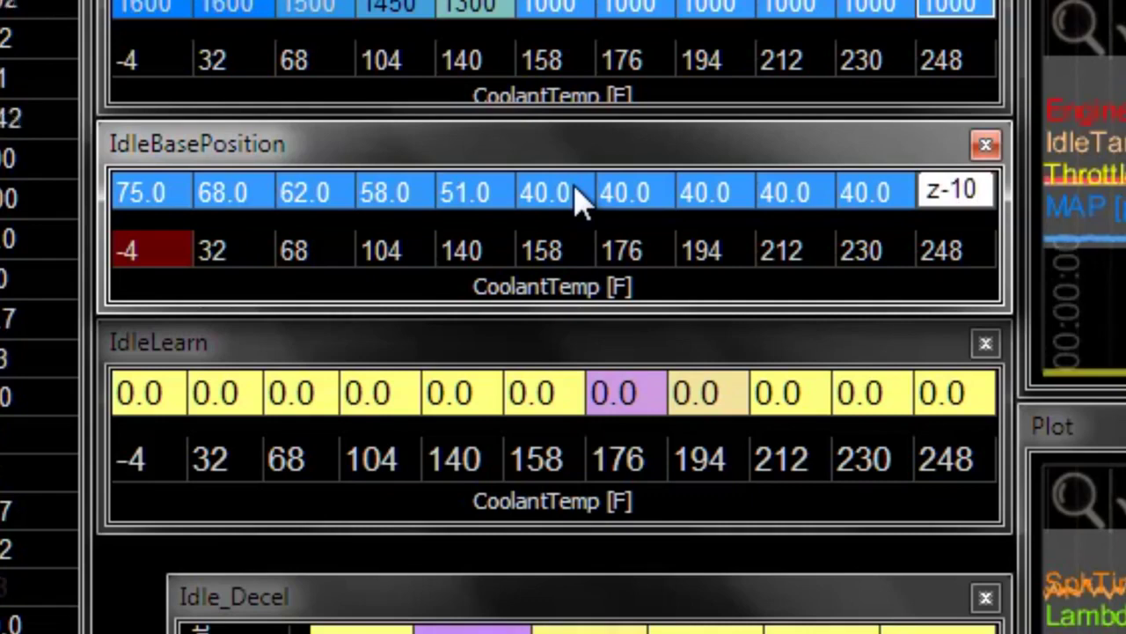
text(-10)
Step: Apply z-10 to lower every IdleBasePosition value by 10 for testing
key(Return)
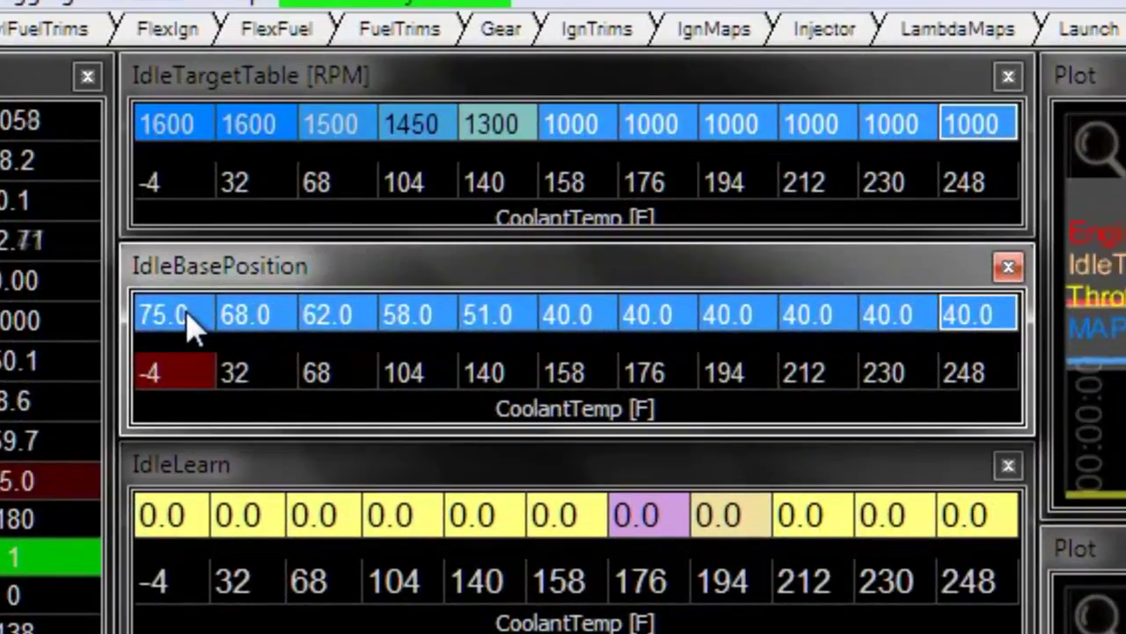
Step: Raise the IdleBasePosition row by 10 with z+10, giving 85.0 at -4 °F down to 50.0
click(168, 315)
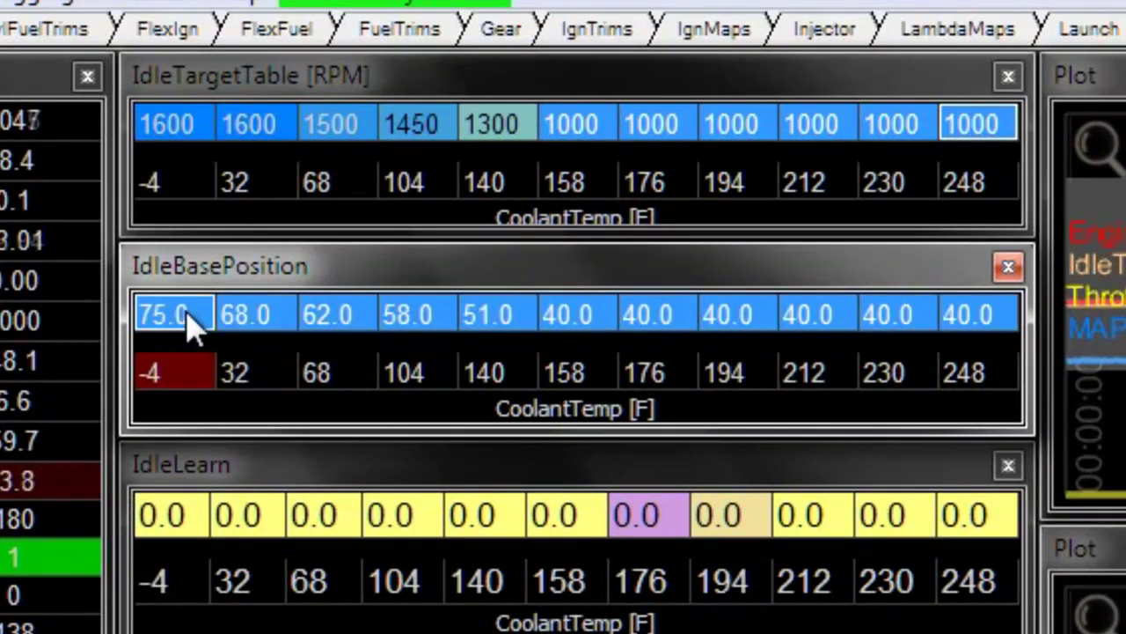
text(z+10)
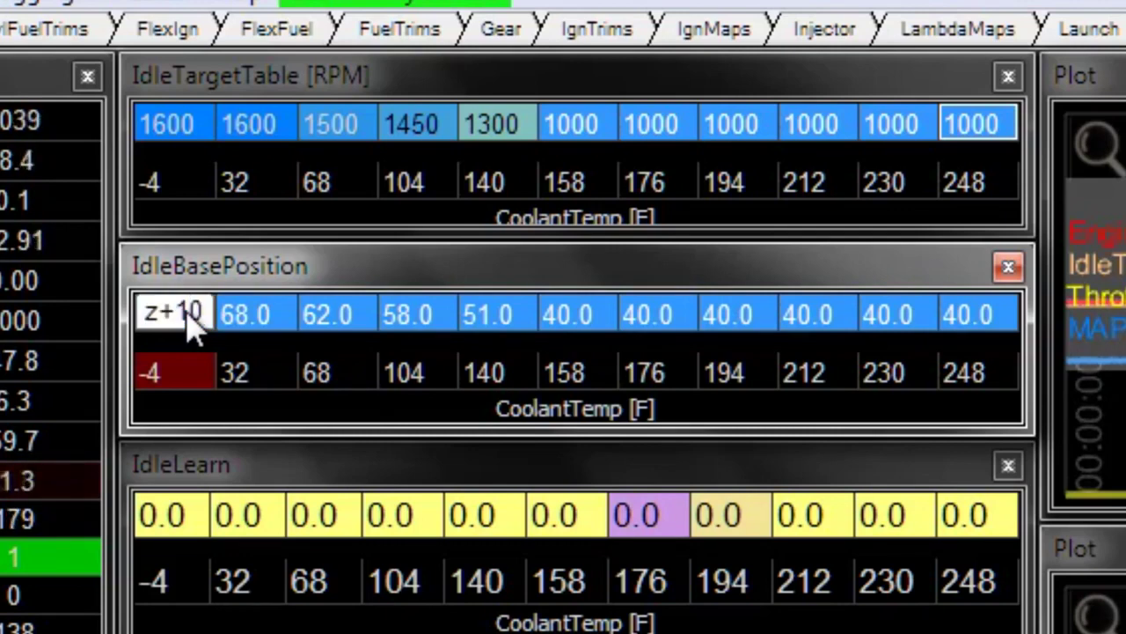
key(Return)
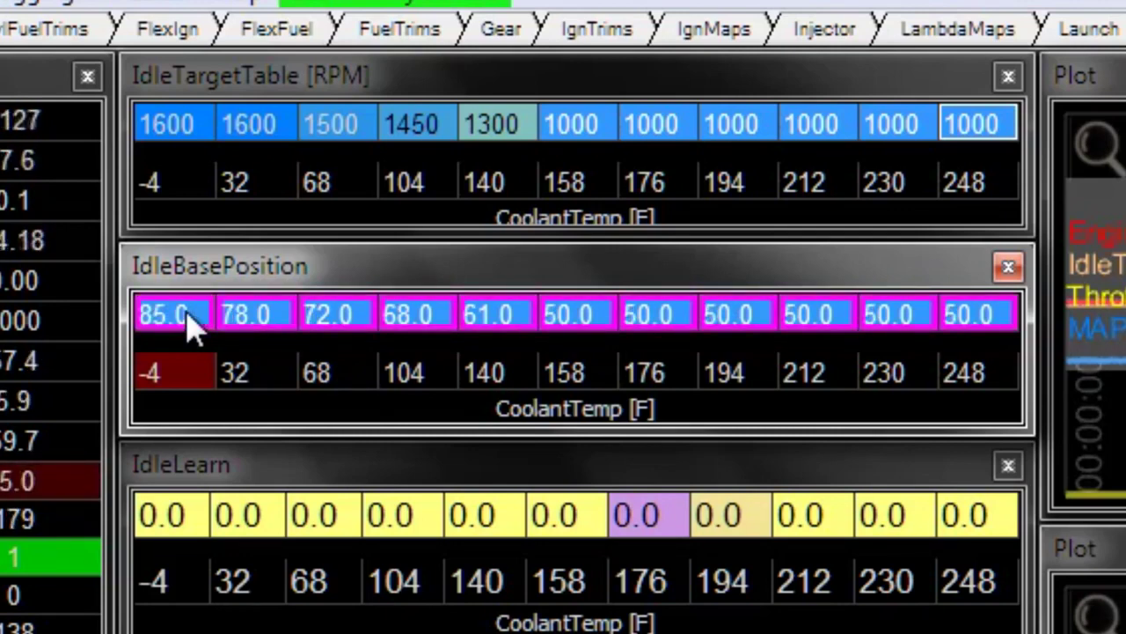
click(194, 324)
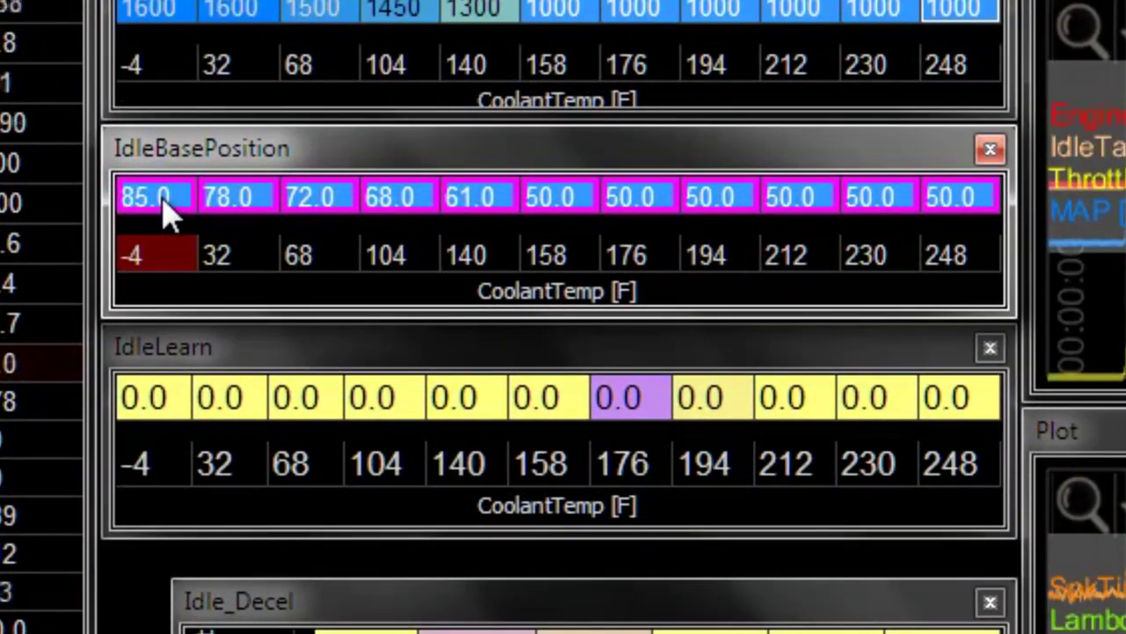
Step: Raise the IdleBasePosition row another 10 with z+10, then start a z-5 entry
text(z)
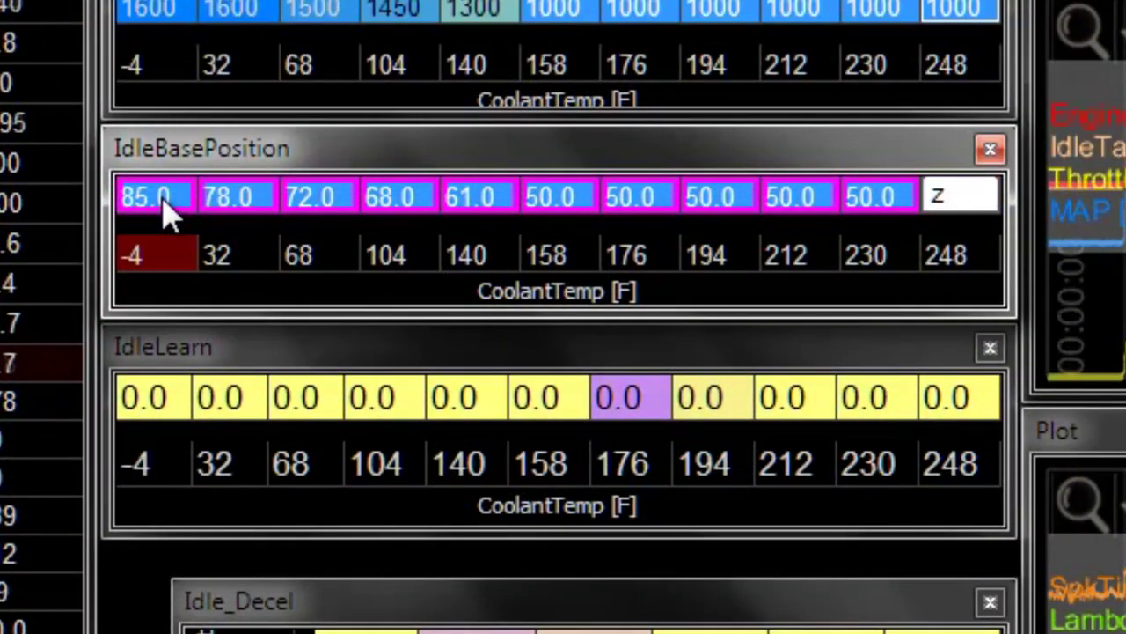
text(+10)
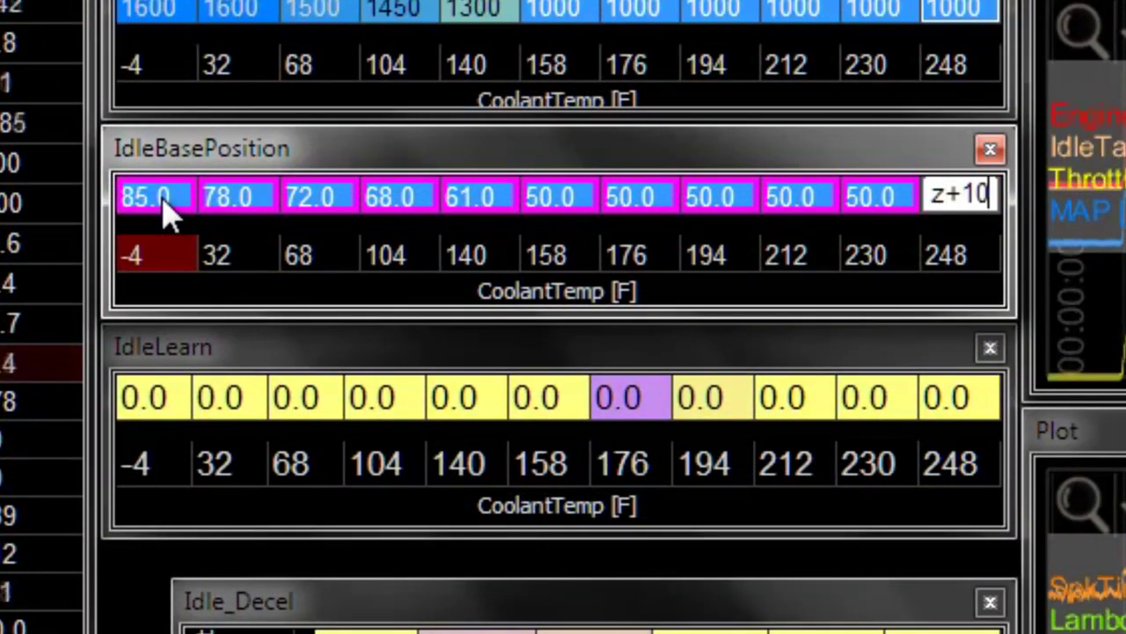
key(Return)
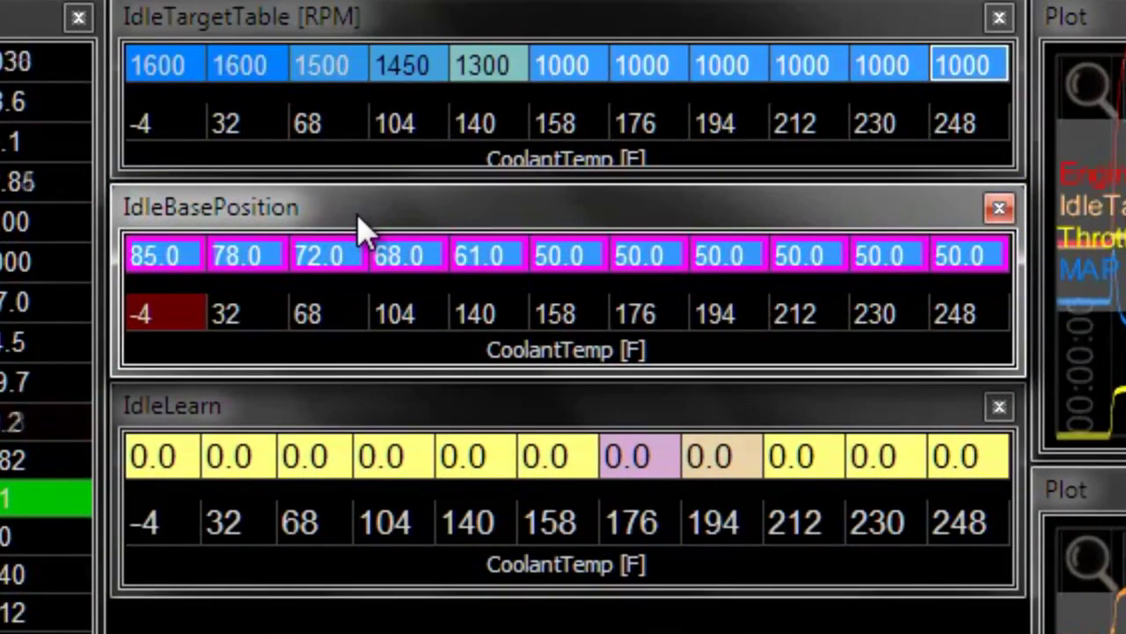
text(z)
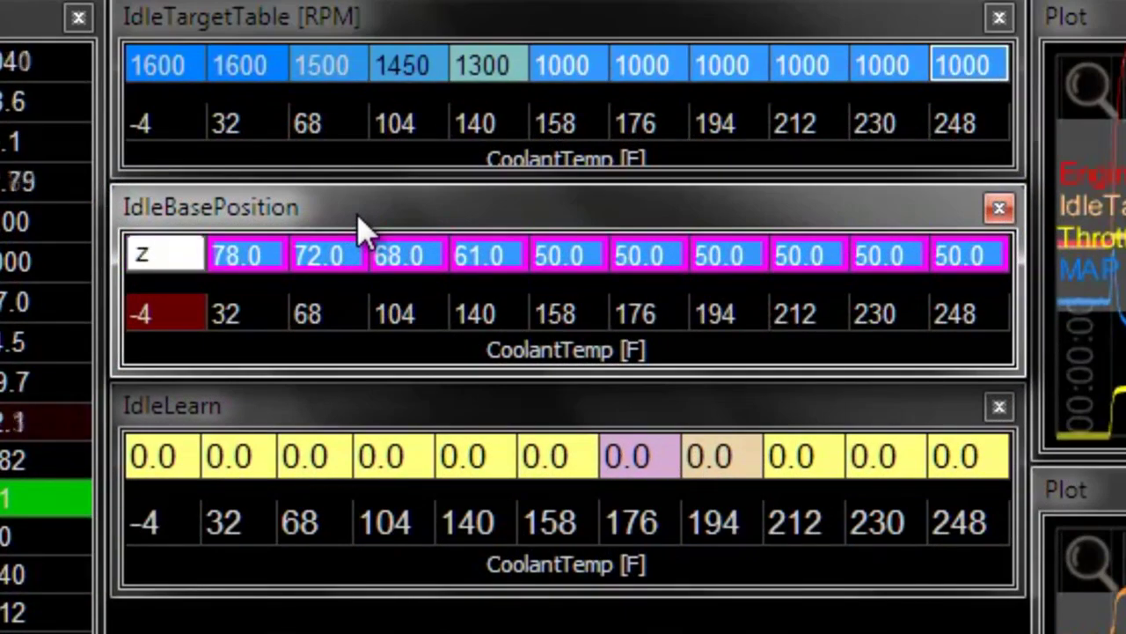
text(-)
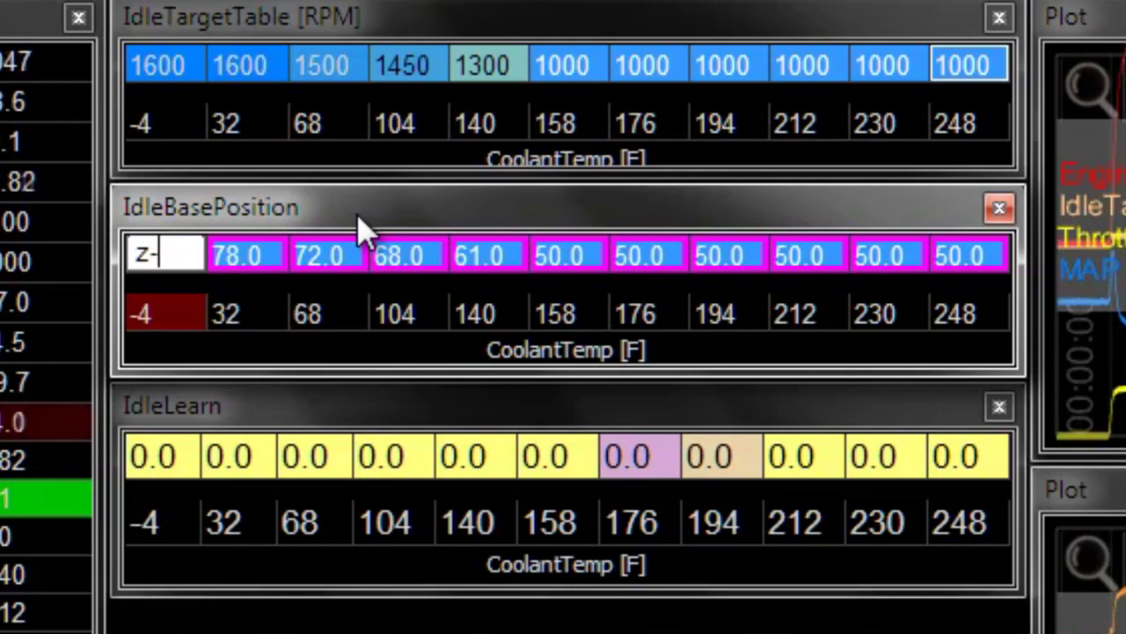
text(5)
Step: Apply z-5 so IdleBasePosition reads 80.0 at -4 °F down to 45.0
key(Return)
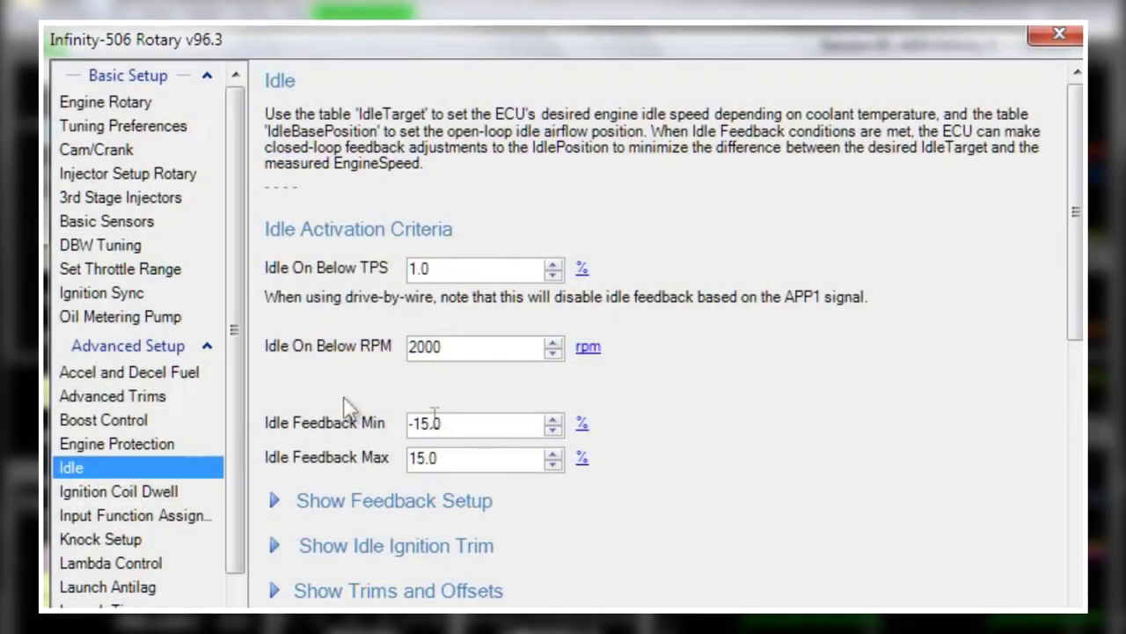
Step: Select the Idle Feedback Min value to confirm it is -15.0
double_click(458, 426)
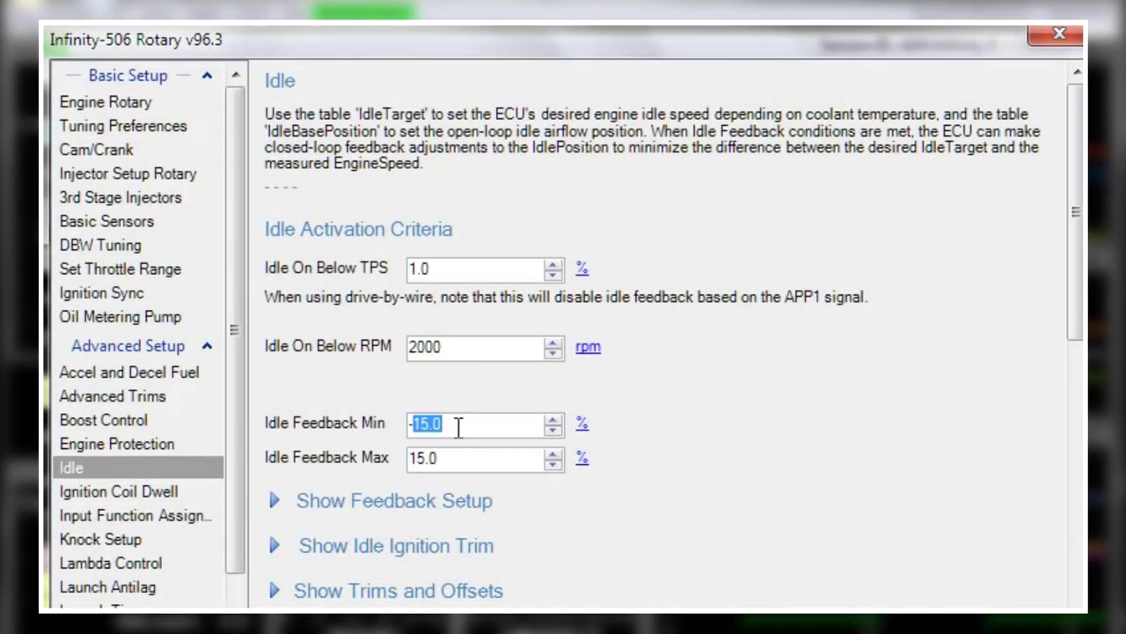